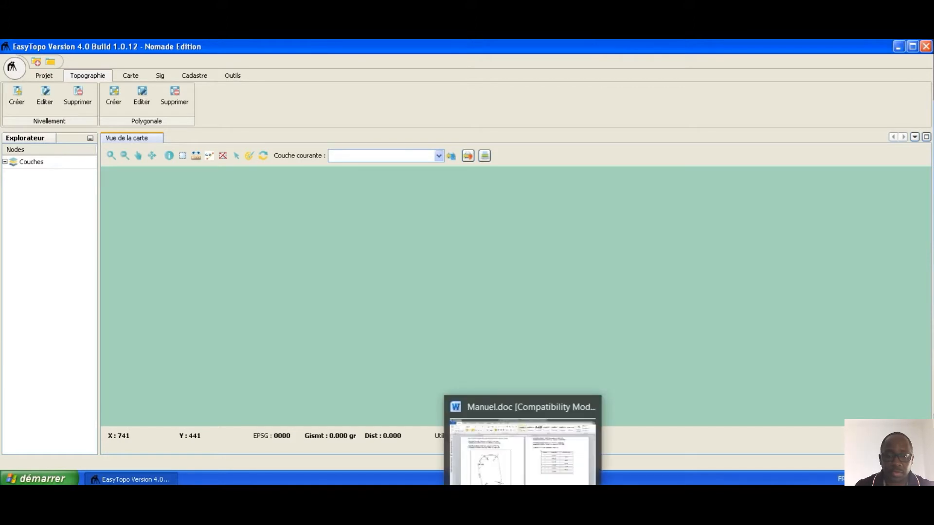
- Switch to Word to consult the traverse exercise in Manuel.doc
left_click(522, 516)
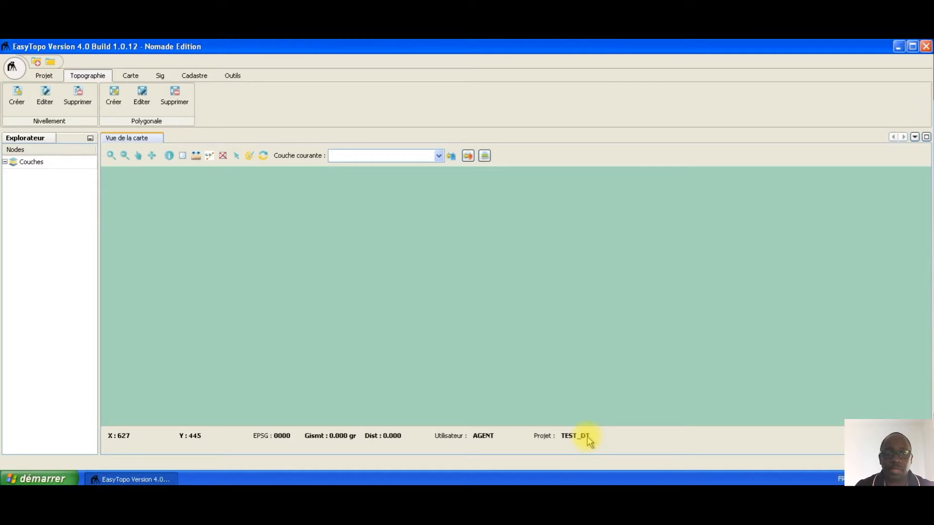
- Create a new traverse (polygonale) named Polygo1, entering the operator's name and 2 April 2018 as the operation date
left_click(124, 106)
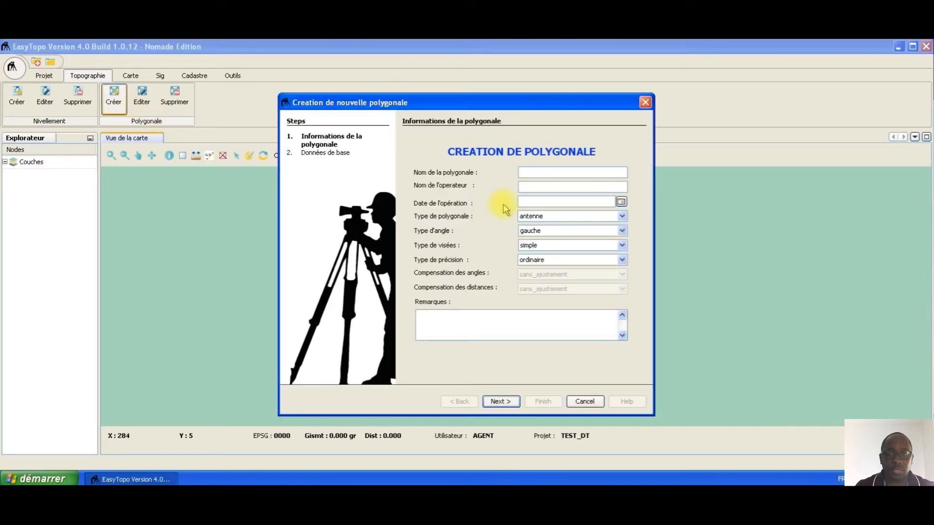
left_click(542, 172)
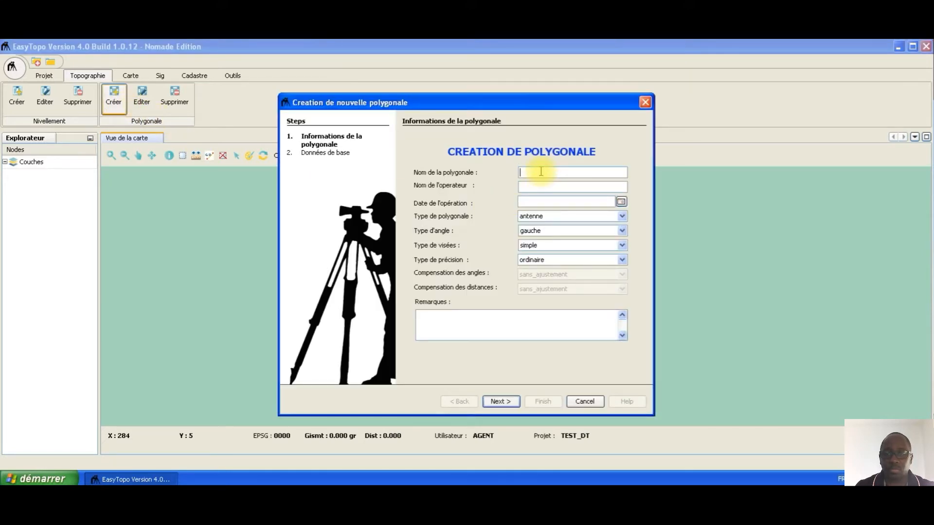
type("Pol")
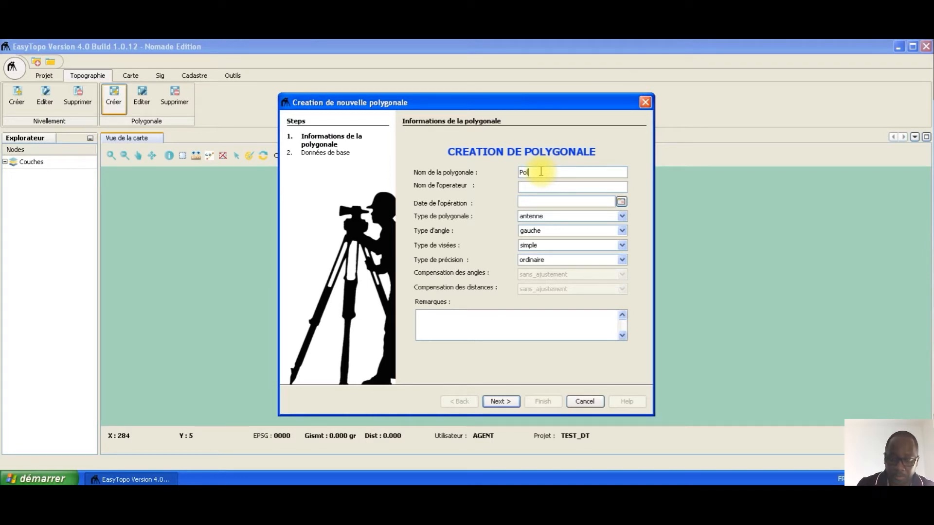
type("ygo")
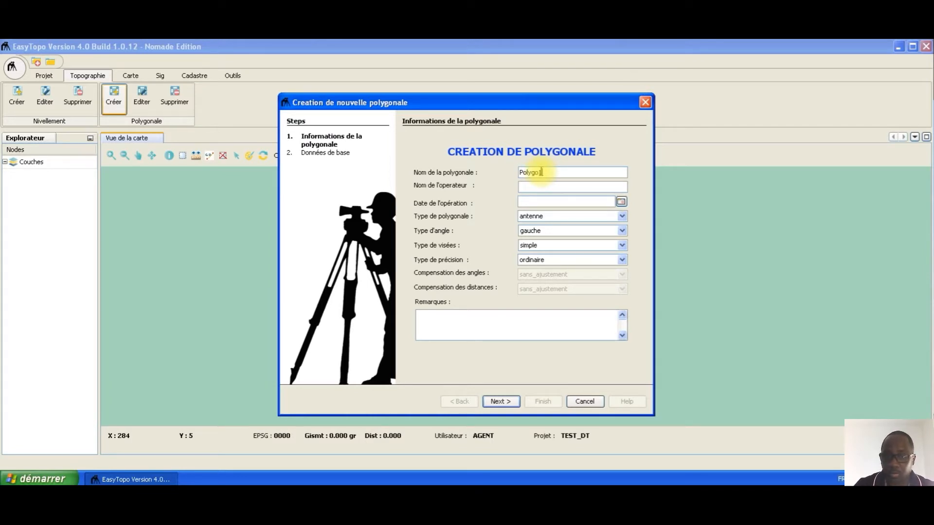
type("1")
left_click(541, 188)
type("Fabrice")
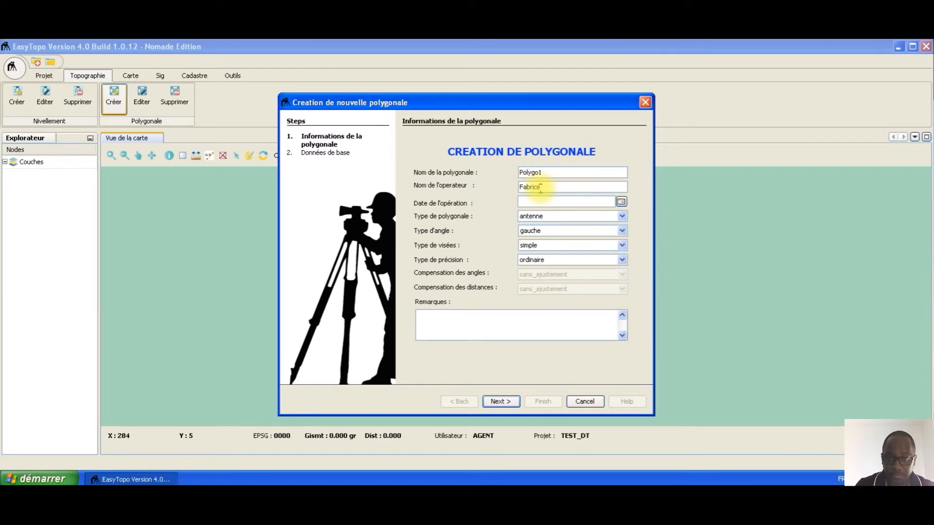
left_click(621, 202)
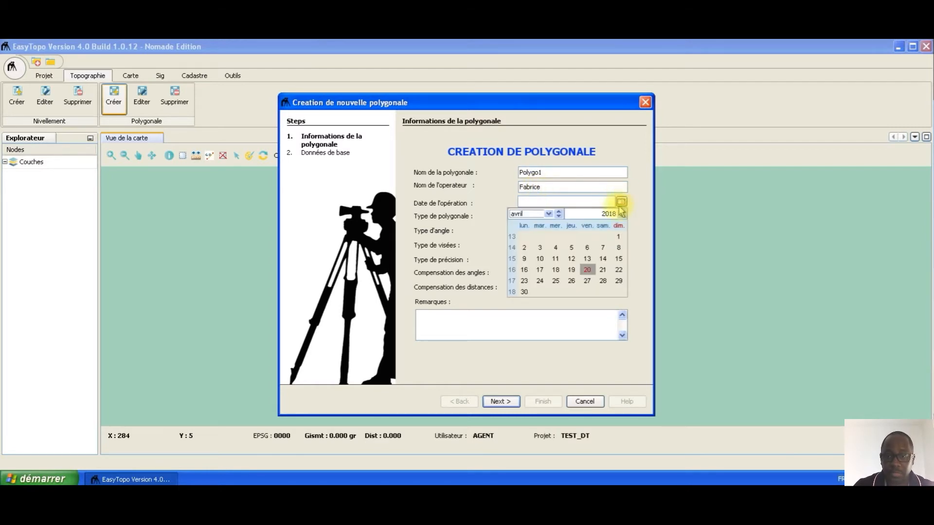
left_click(525, 248)
- Set the traverse type to encadre with gauche angles, angle compensation proportionel_nbre_station and distance compensation longueur_homogene
left_click(554, 217)
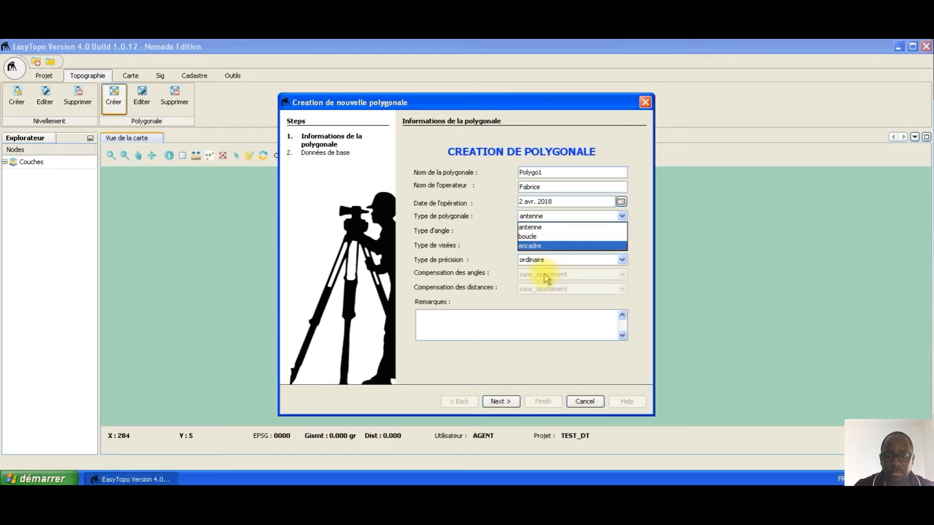
left_click(543, 246)
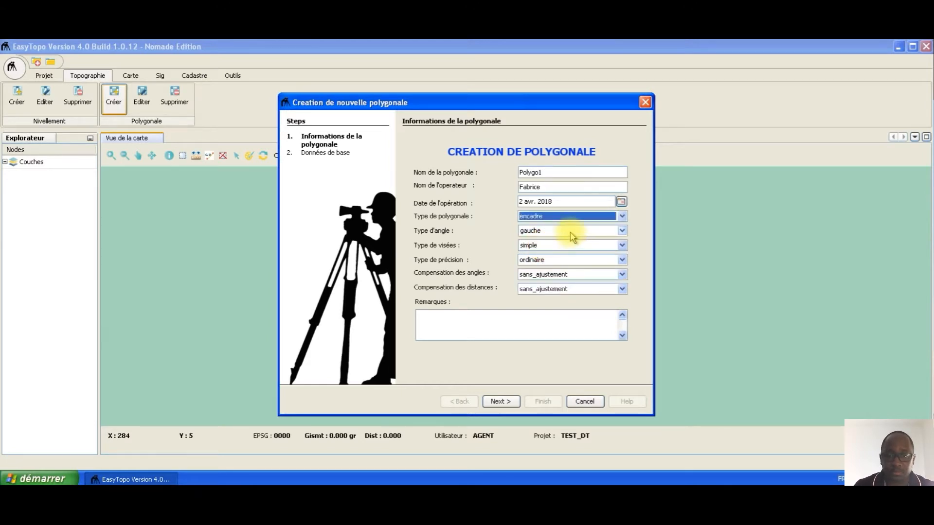
left_click(568, 231)
left_click(567, 231)
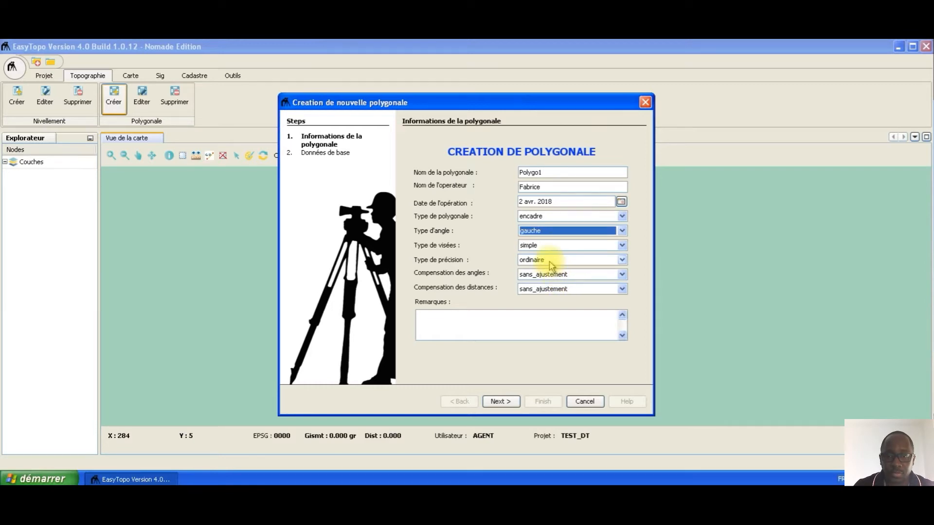
left_click(556, 275)
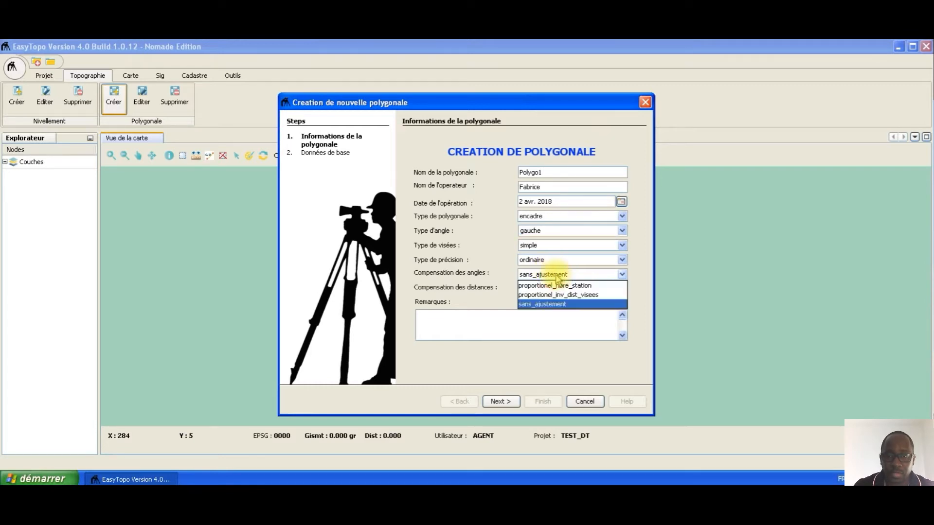
left_click(603, 286)
left_click(594, 290)
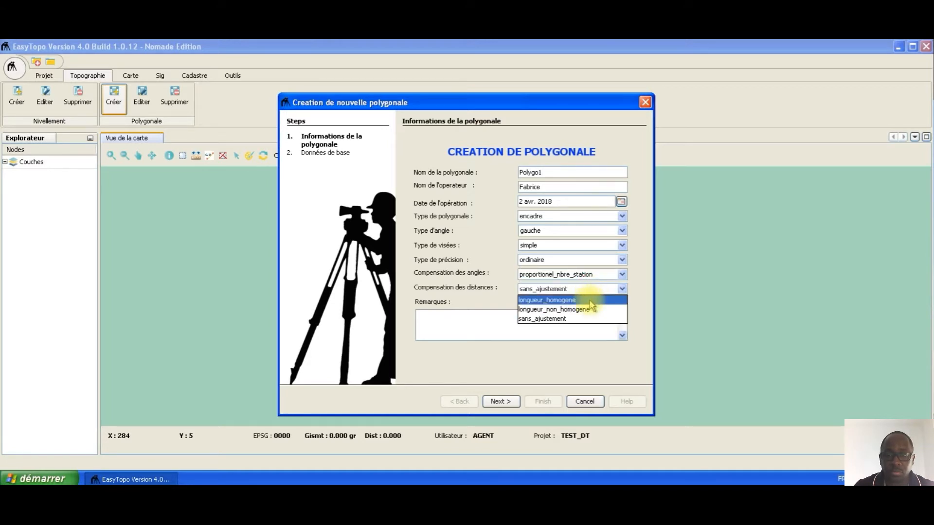
left_click(590, 301)
- Add the remark "polygonale de test" and proceed to the traverse's base data
left_click(549, 329)
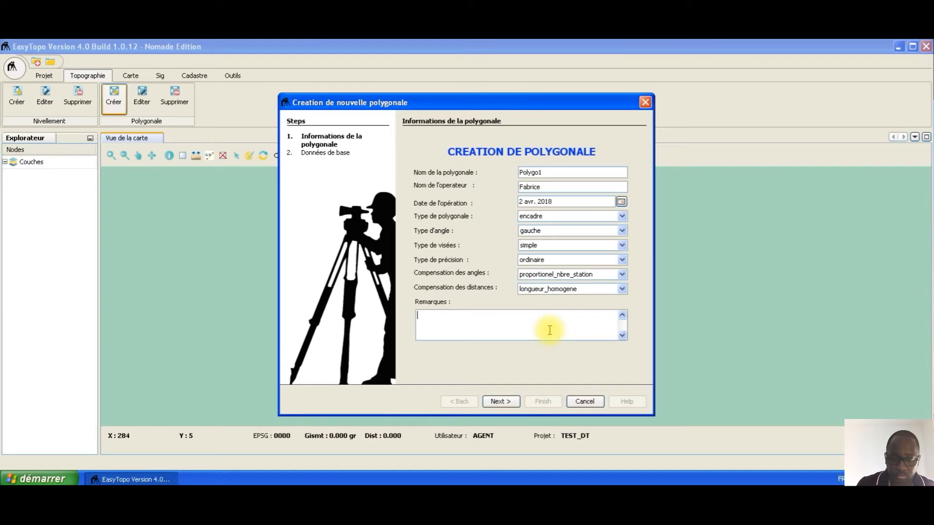
type("polygonale de test")
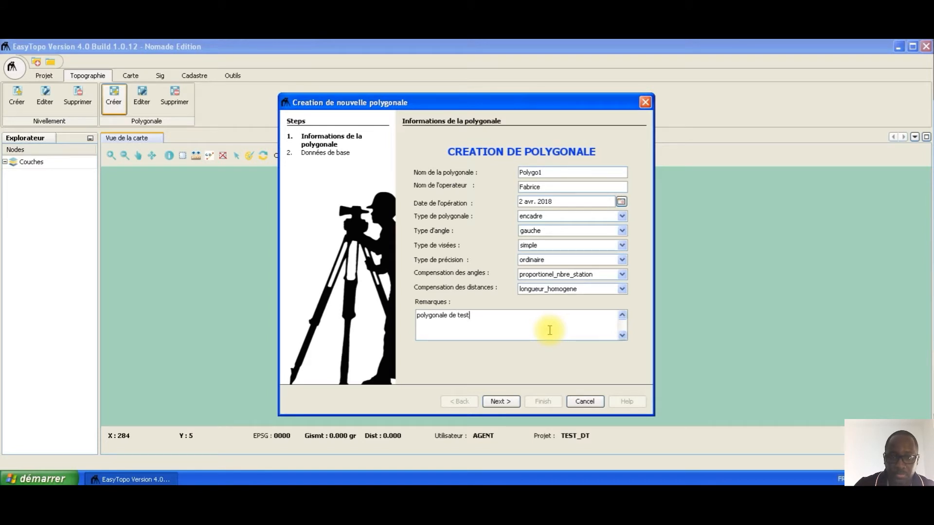
left_click(500, 401)
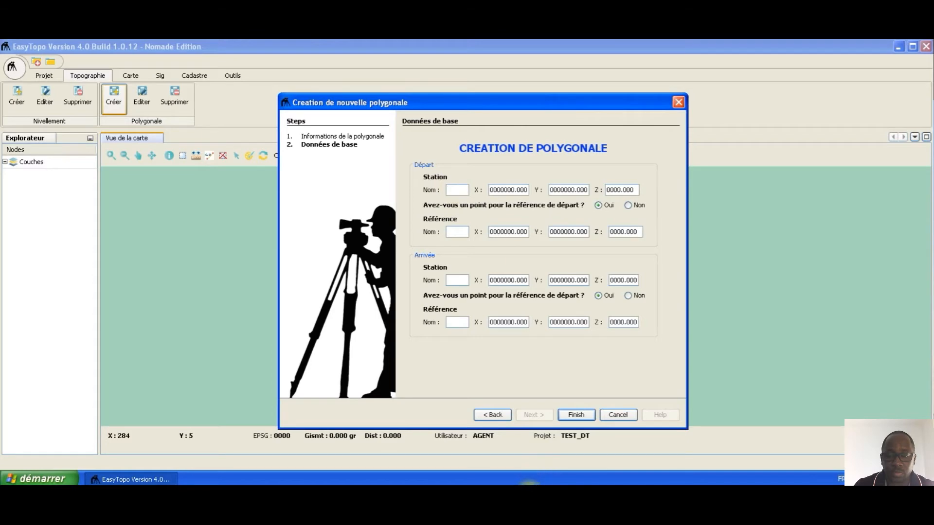
- Using the coordinates in Manuel.doc, enter the departure station as point 1 with X 4980.62, Y 10122.36 and Z 0
left_click(530, 482)
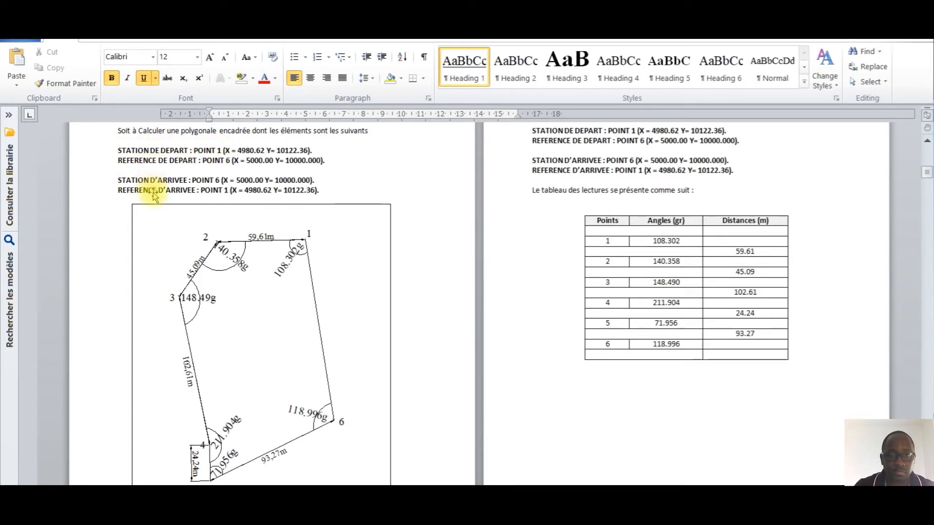
left_click_drag(302, 24, 933, 104)
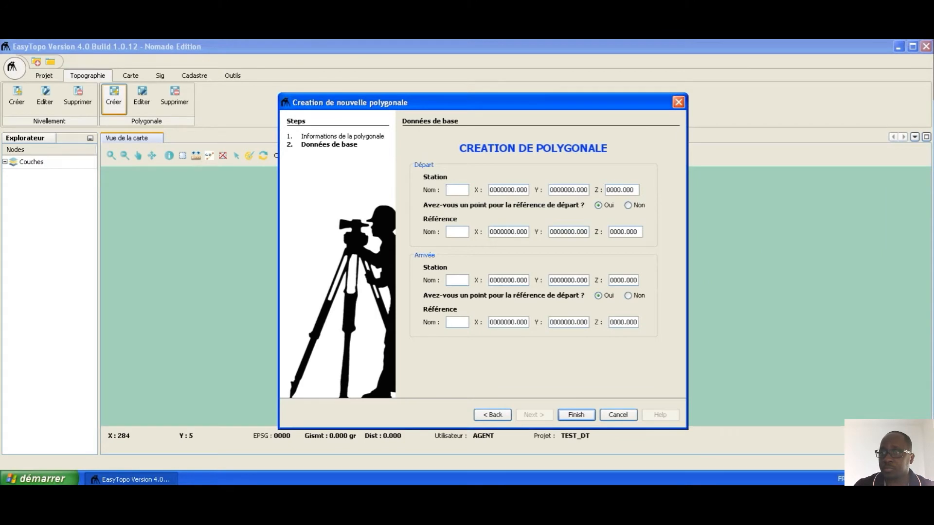
left_click(460, 190)
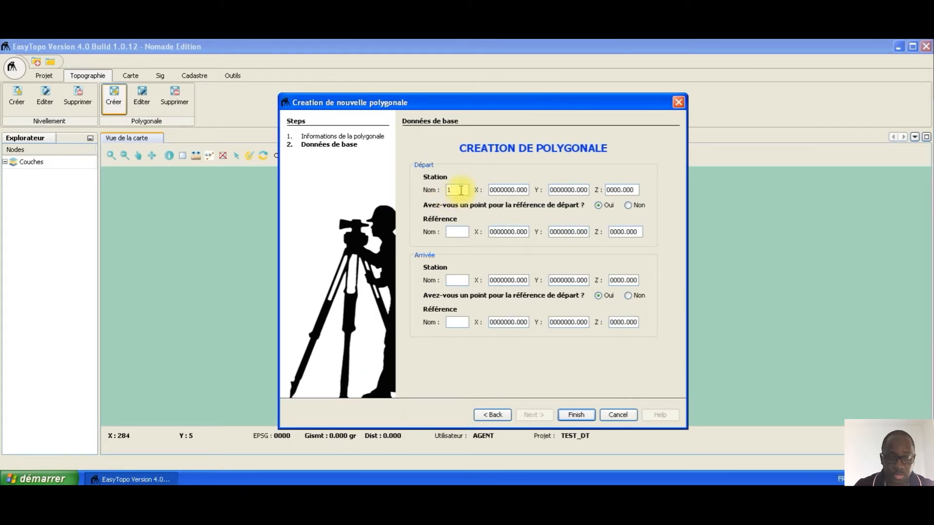
key("Tab")
type("489")
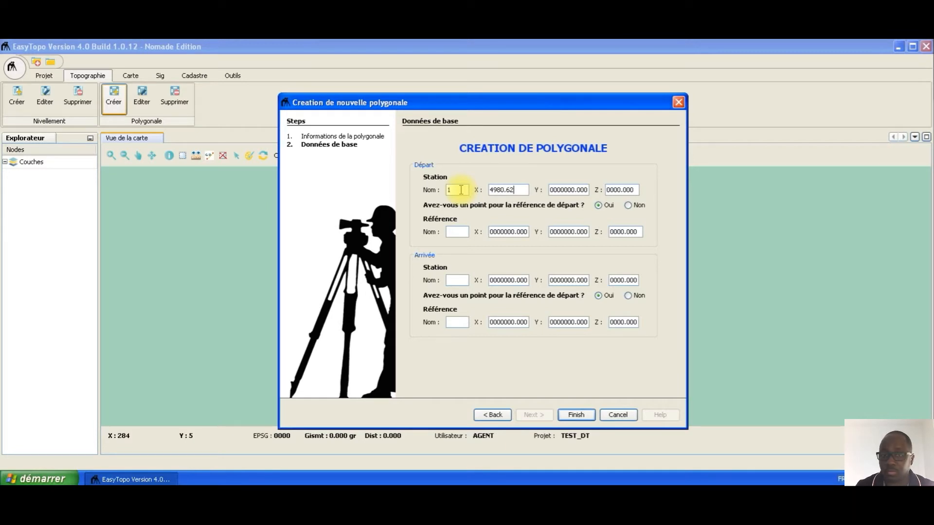
type("0.62")
key("Tab")
type("1")
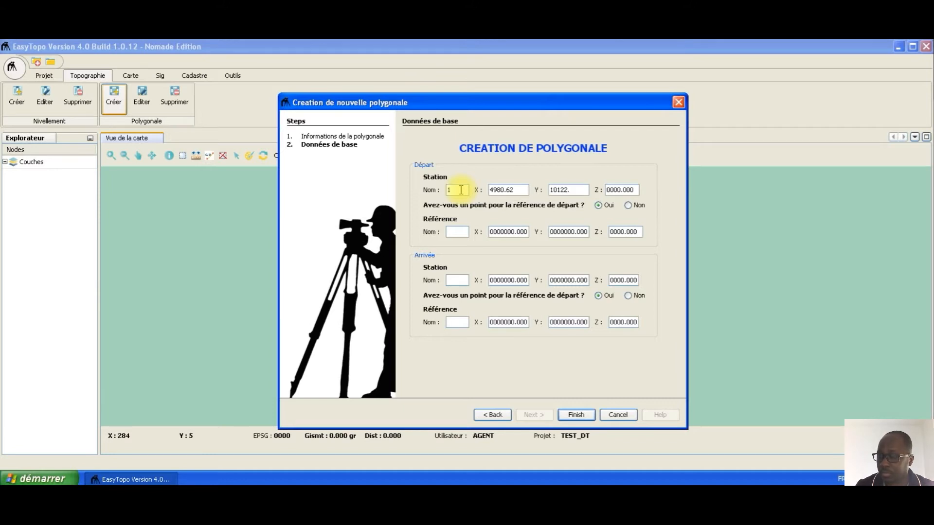
key("Tab")
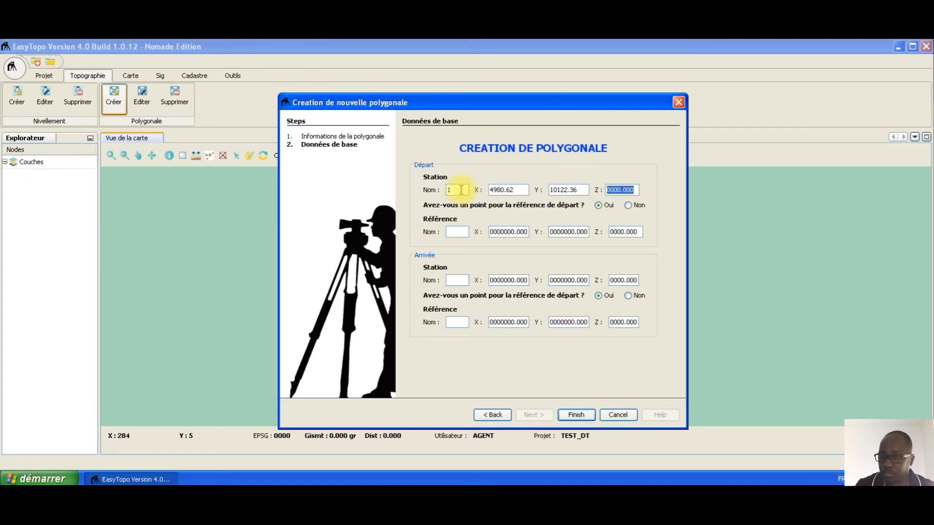
type("0")
key("Tab")
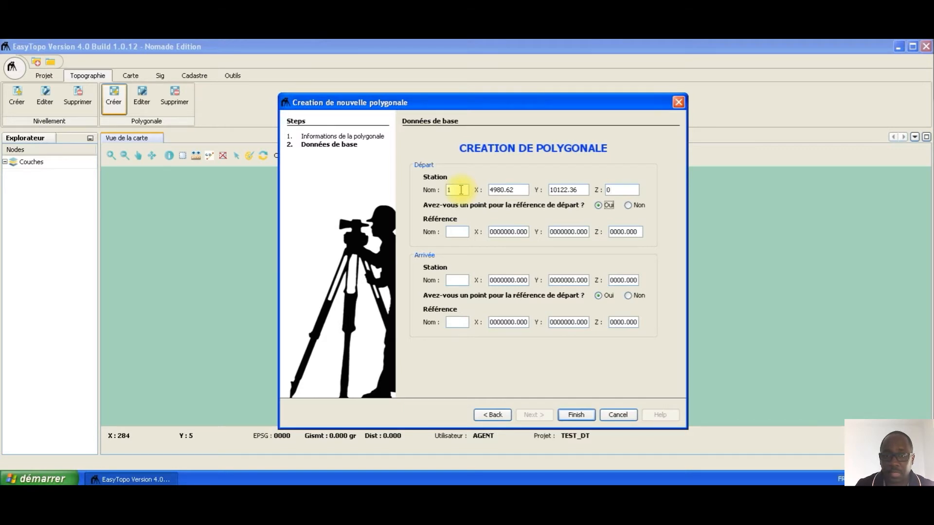
- Enter the departure reference as point 6 with X 5000, Y 10000 and Z 0
key("Tab")
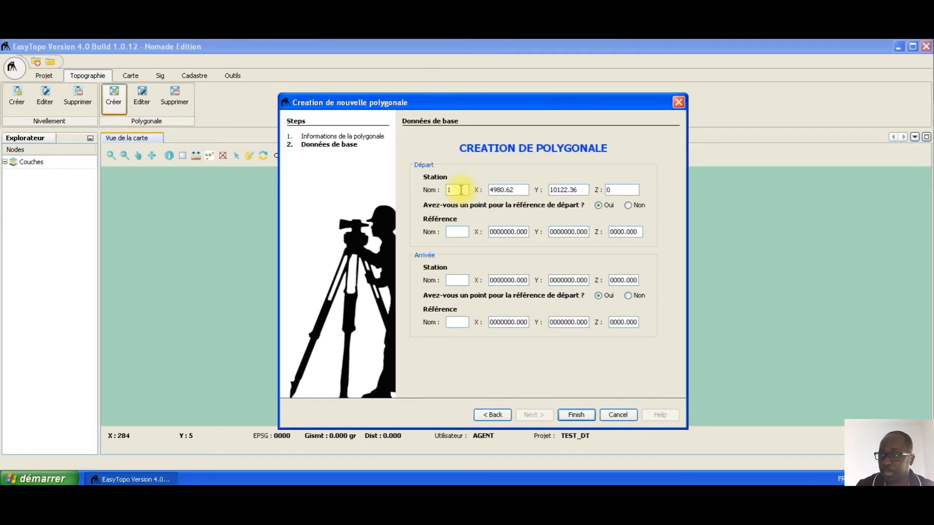
key("Tab")
type("500")
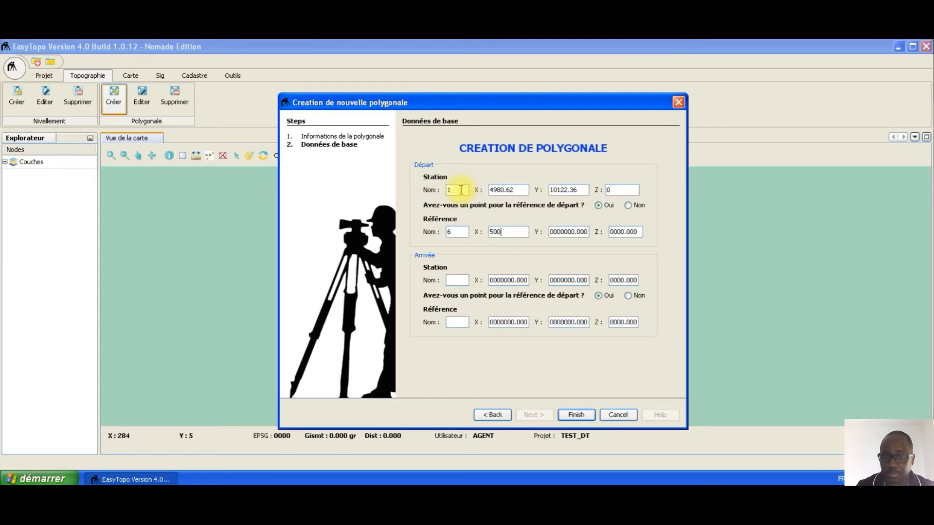
key("Tab")
type("10000")
key("Tab")
type("0")
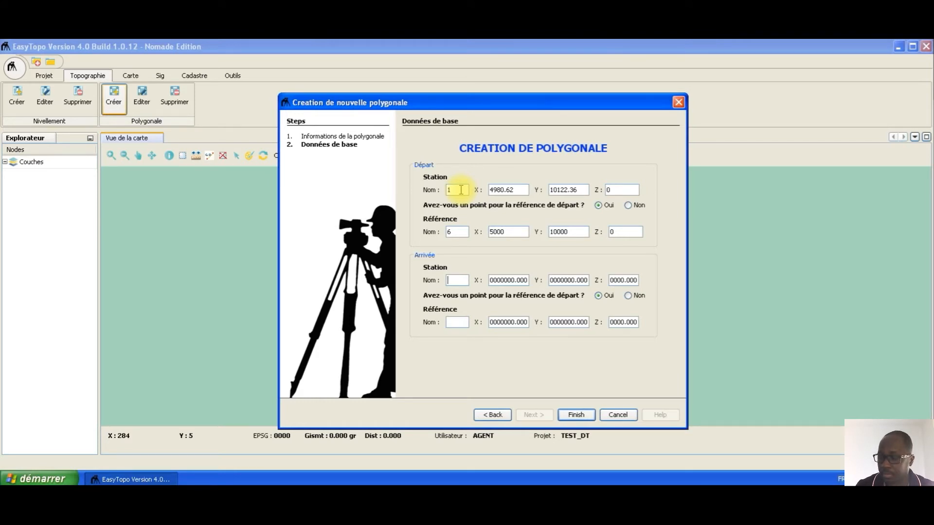
- Enter the arrival station as point 6 with X 5000, Y 10000 and Z 0
key("Tab")
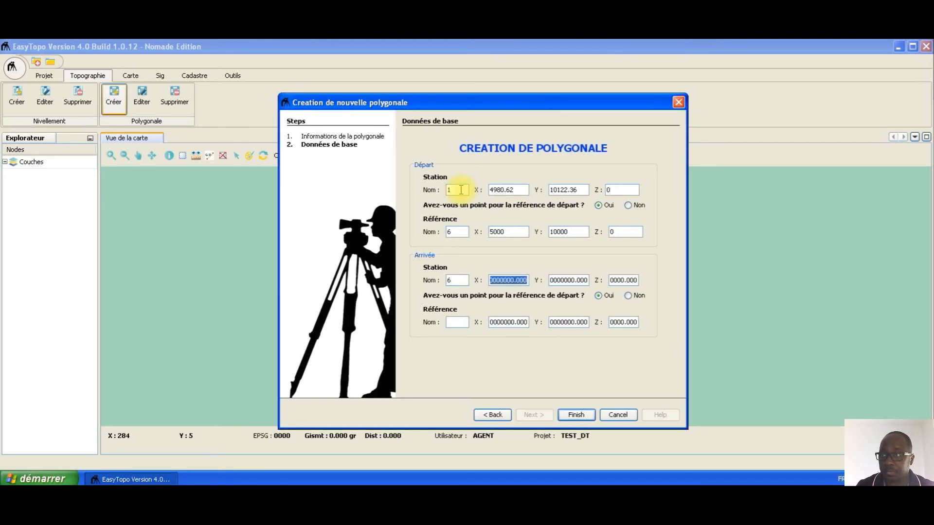
type("5000")
key("Tab")
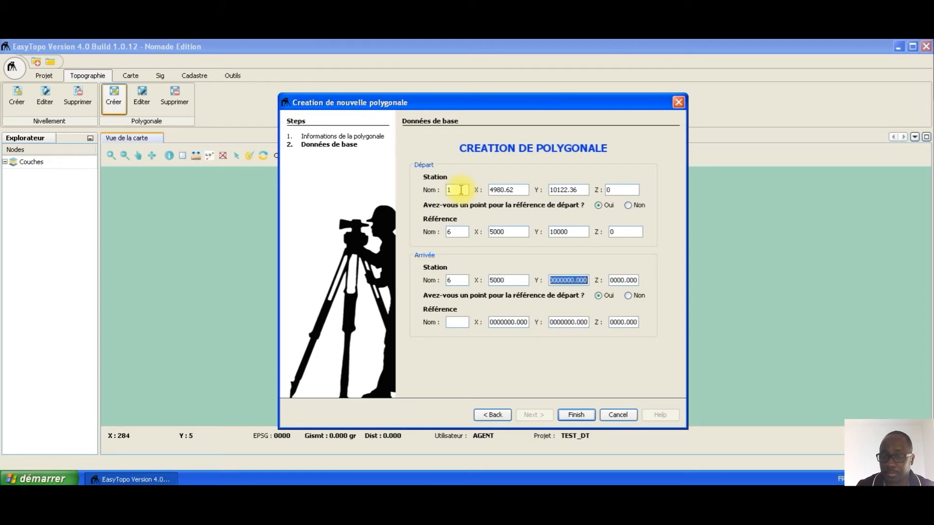
type("10000")
key("Tab")
type("0")
key("Tab")
key("Tab")
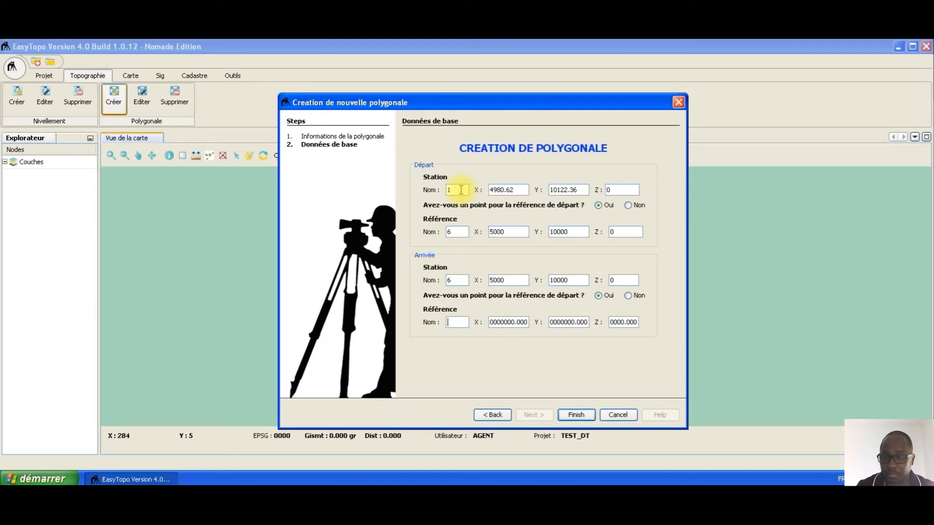
- Enter the arrival reference as point 1 with X 4980.62, Y 10122.36 and Z 0, and finish creating the traverse
type("1")
key("Tab")
type("5")
type("980.62")
key("Tab")
type("101")
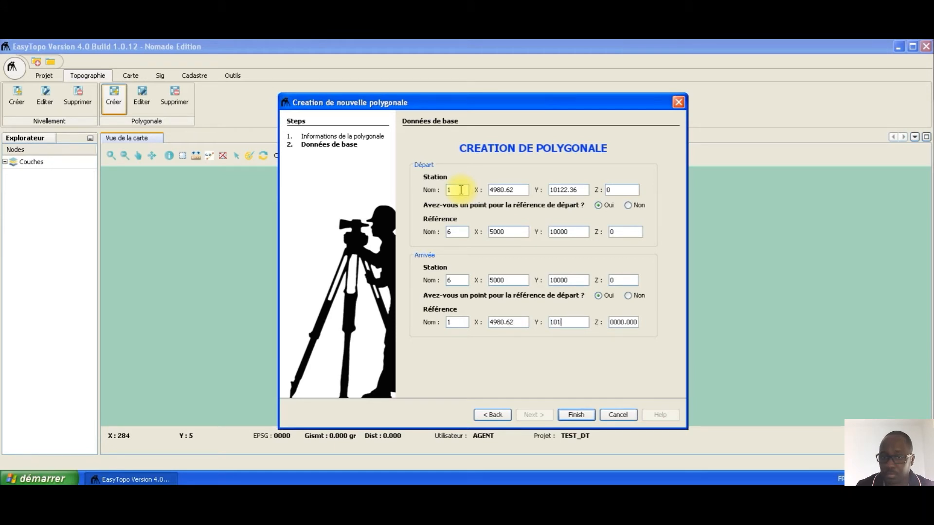
type("22.36")
key("Tab")
type("0")
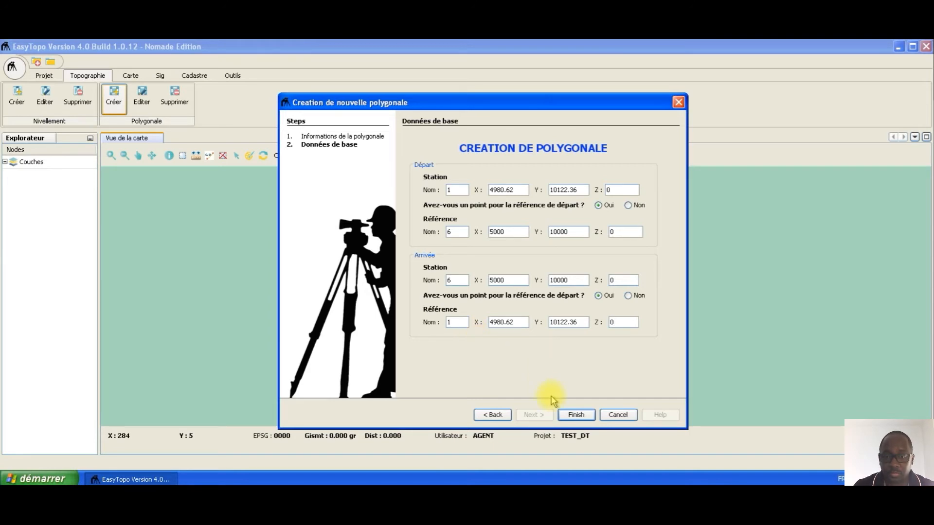
left_click(575, 415)
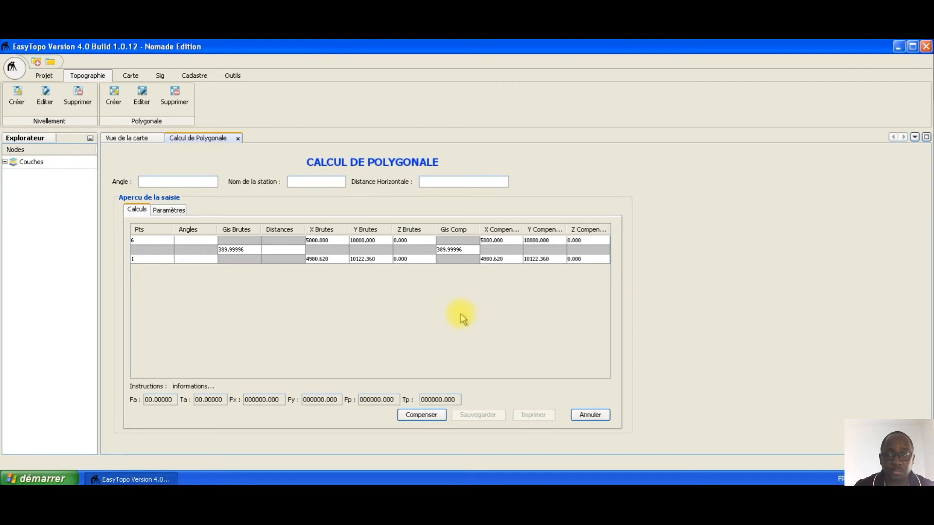
- Enter angle 108.32 at point 1, name the next station 2, and set the distance between points 1 and 2 to 59.61
left_click(149, 182)
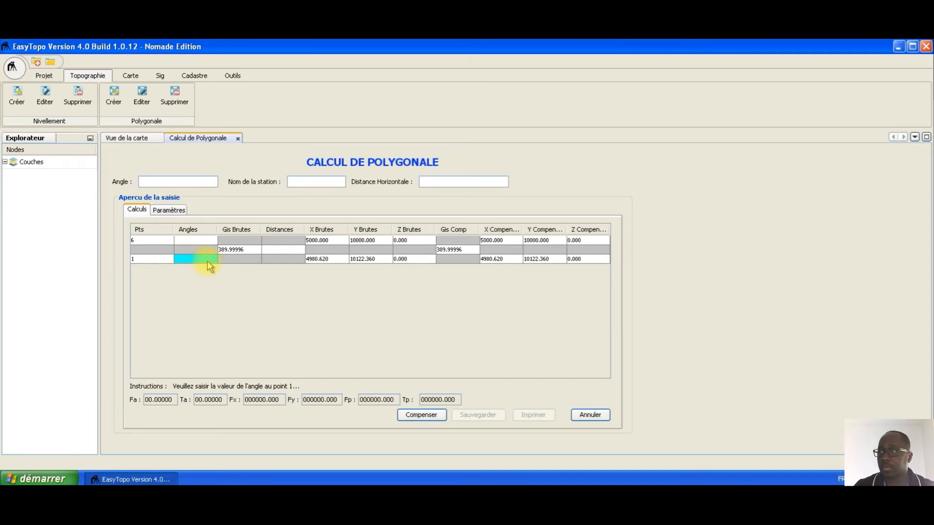
type("108.32")
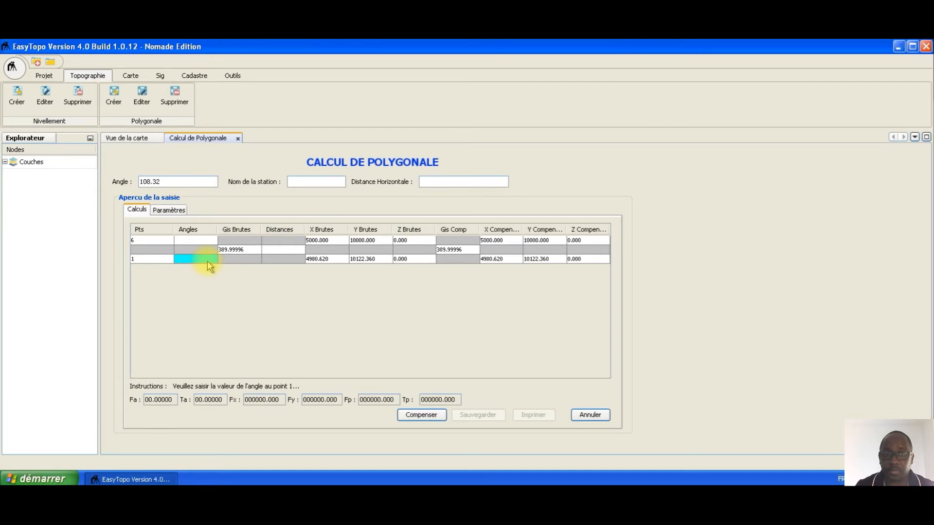
key("Return")
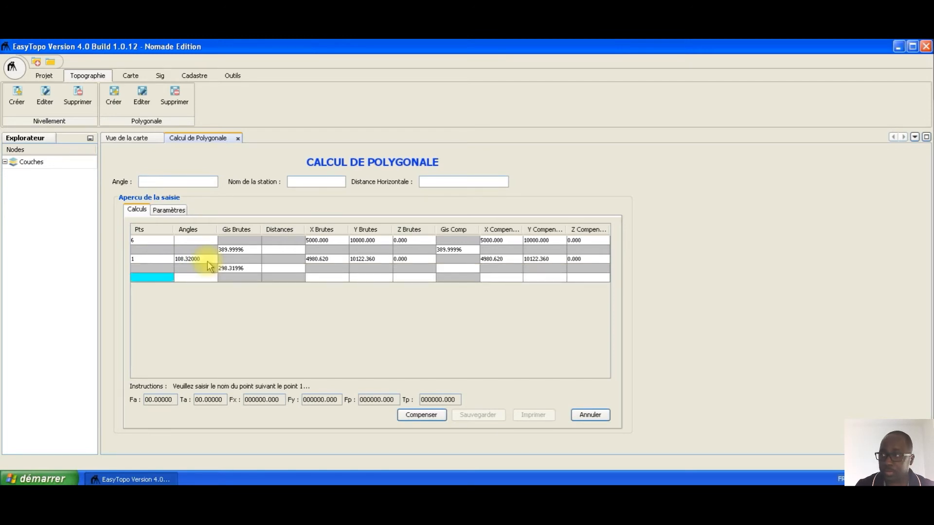
type("2")
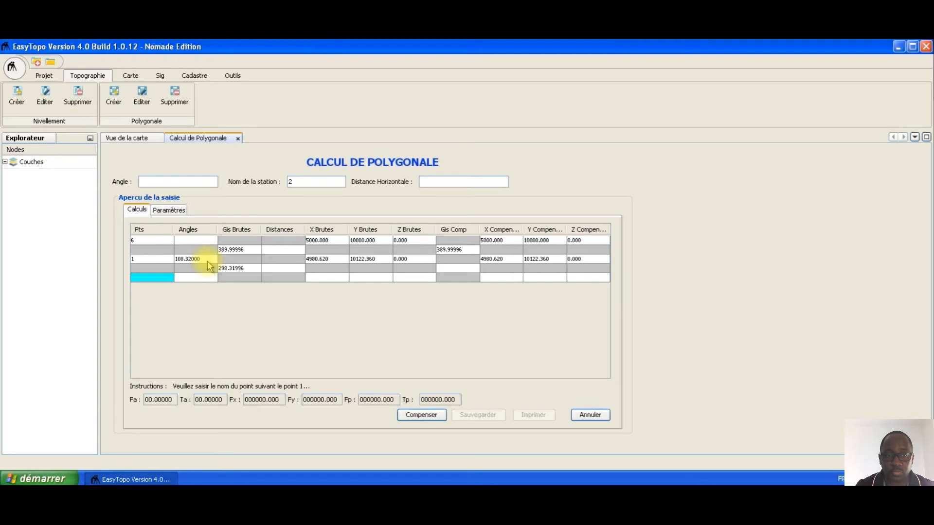
key("Return")
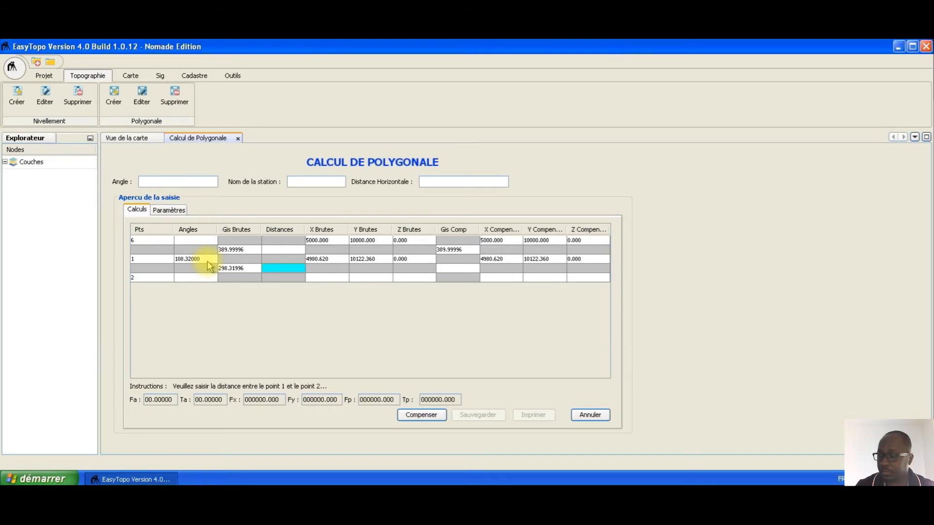
type("59.61")
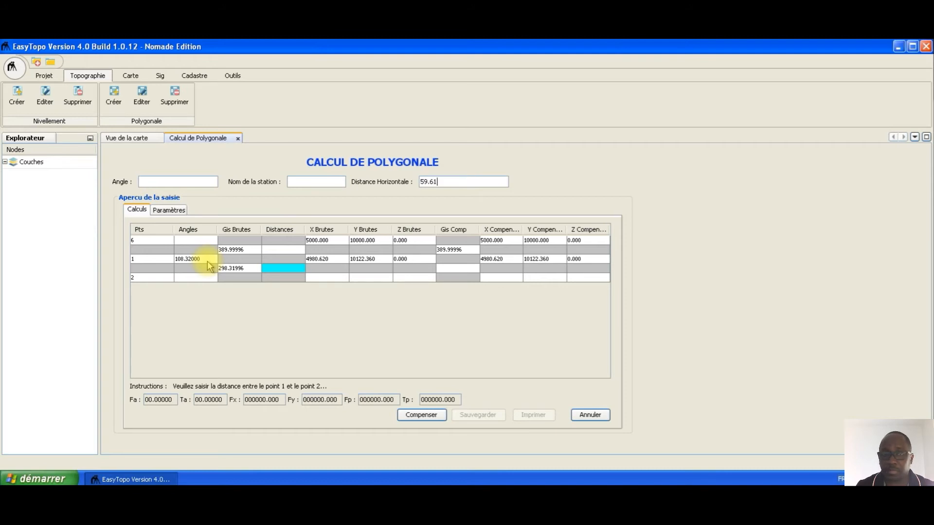
key("Return")
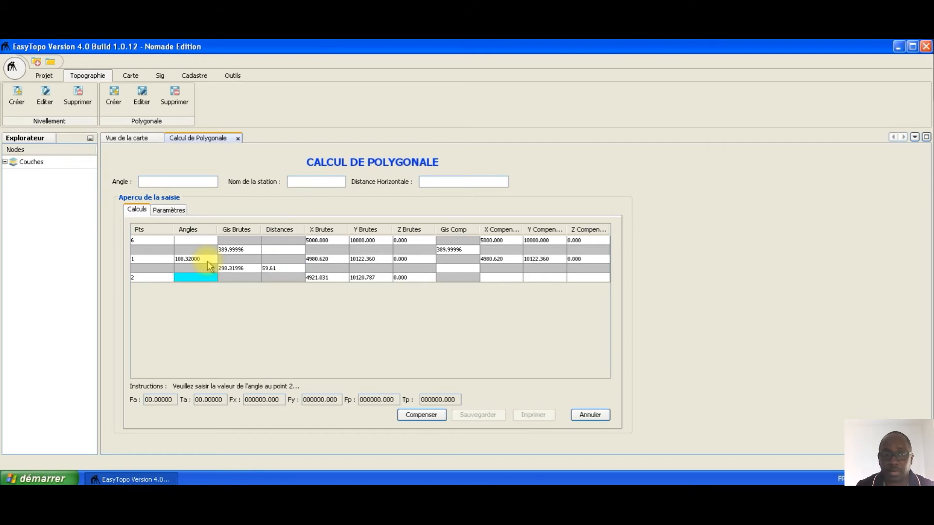
- Enter angle 140.358 at point 2, name the next station 3, and set the distance between points 2 and 3 to 45.09
type("140.")
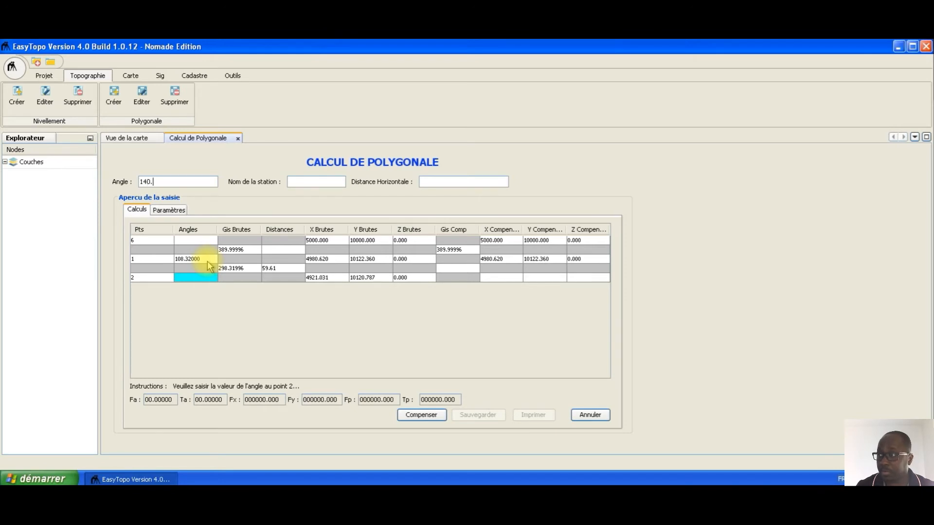
type("358")
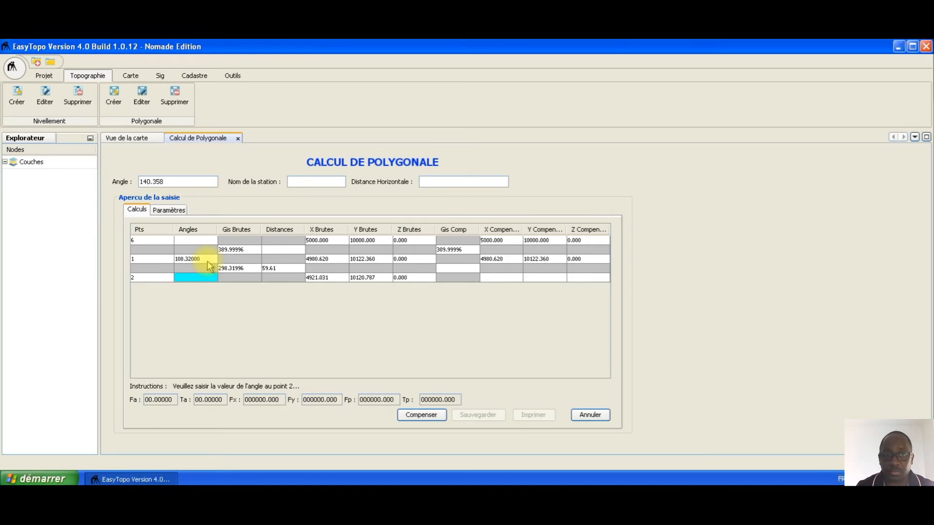
key("Return")
type("3")
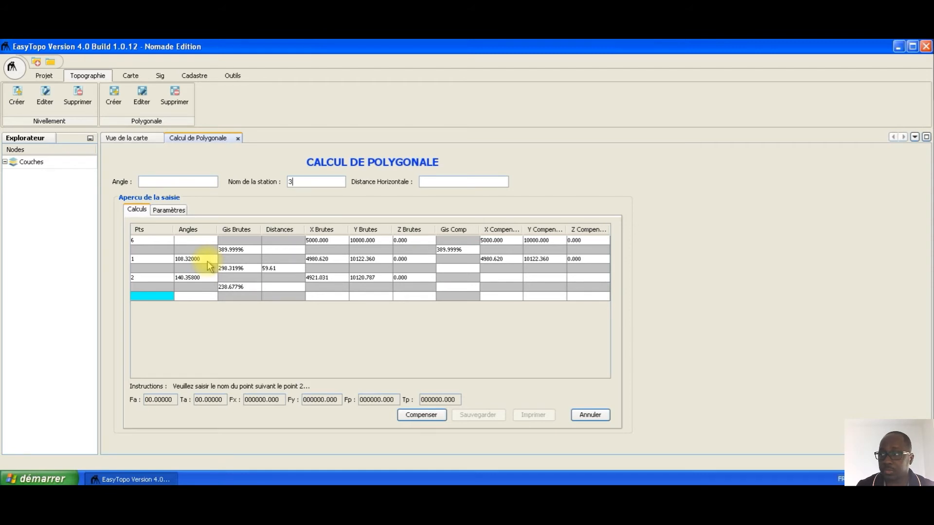
key("Return")
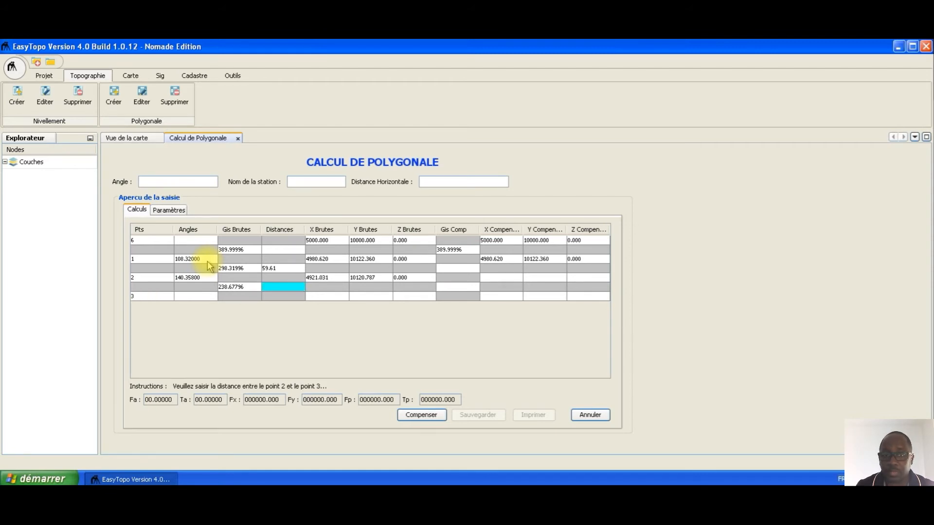
type("45")
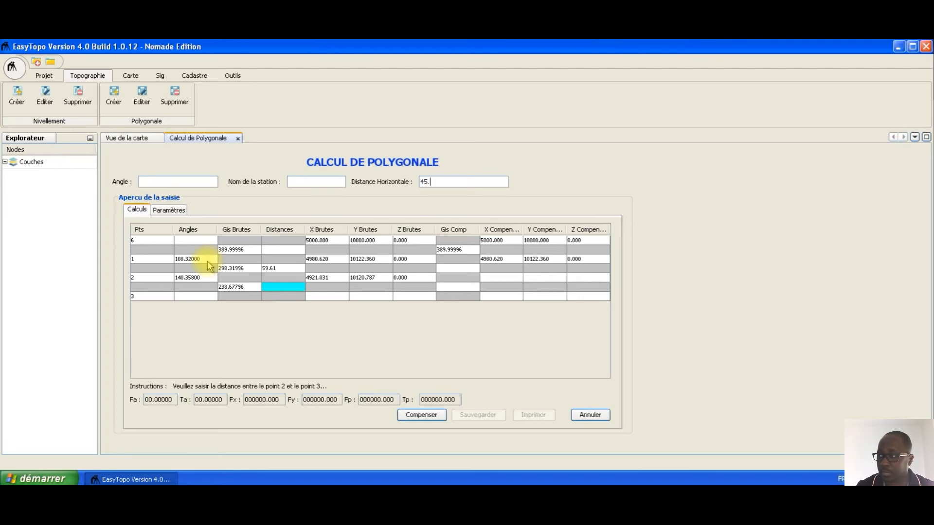
type(".09")
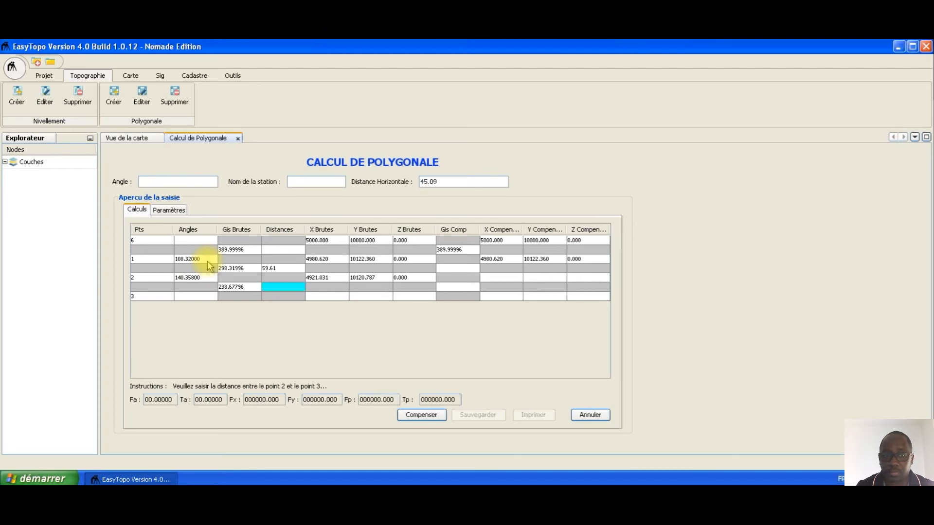
key("Return")
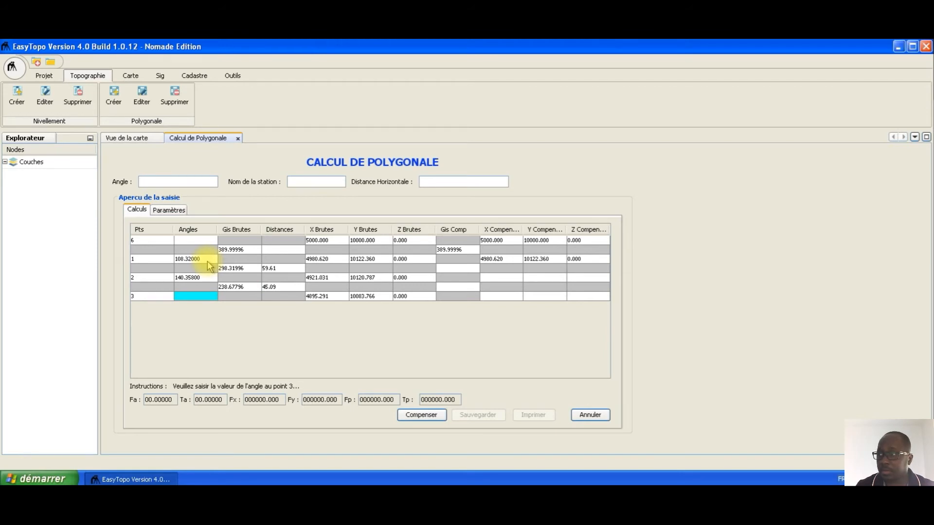
- Enter angle 148.49 at point 3, name the next station 4, and set the distance between points 3 and 4 to 102.61
type("148.49")
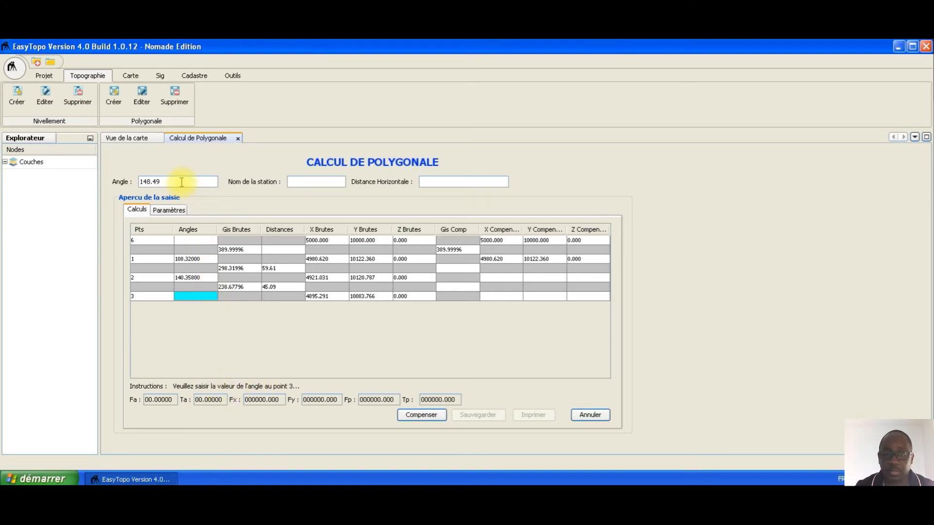
key("Return")
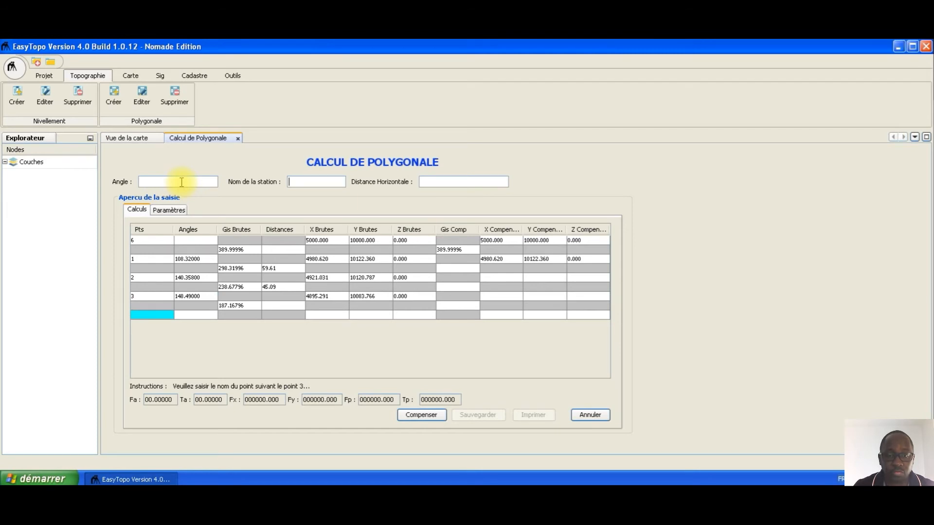
type("4")
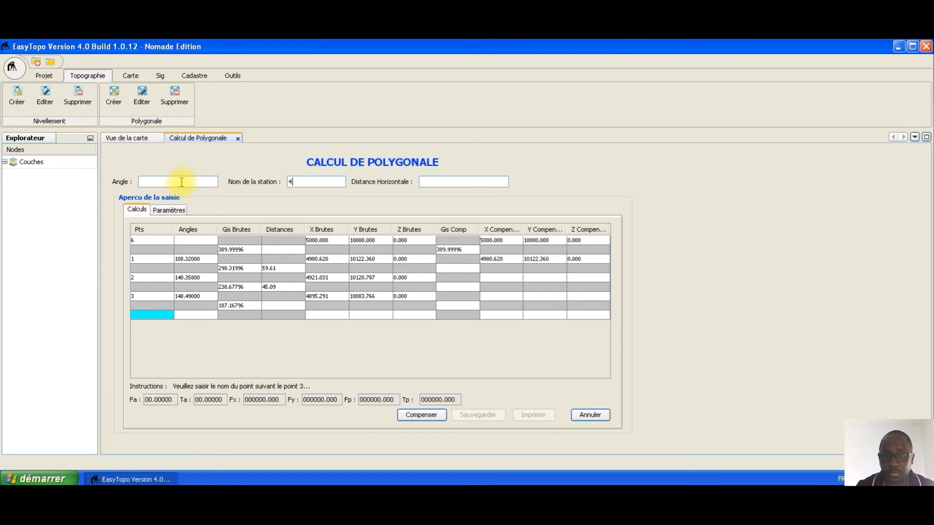
key("Return")
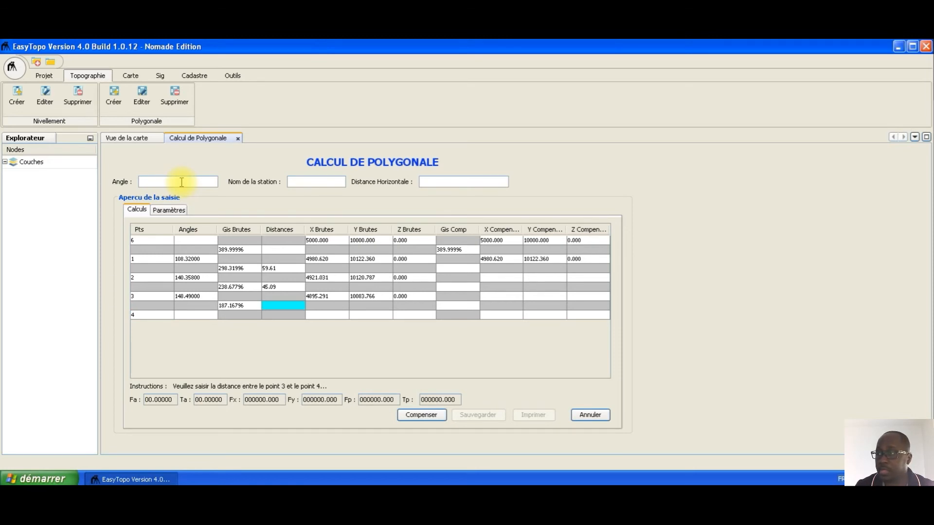
type("102.61")
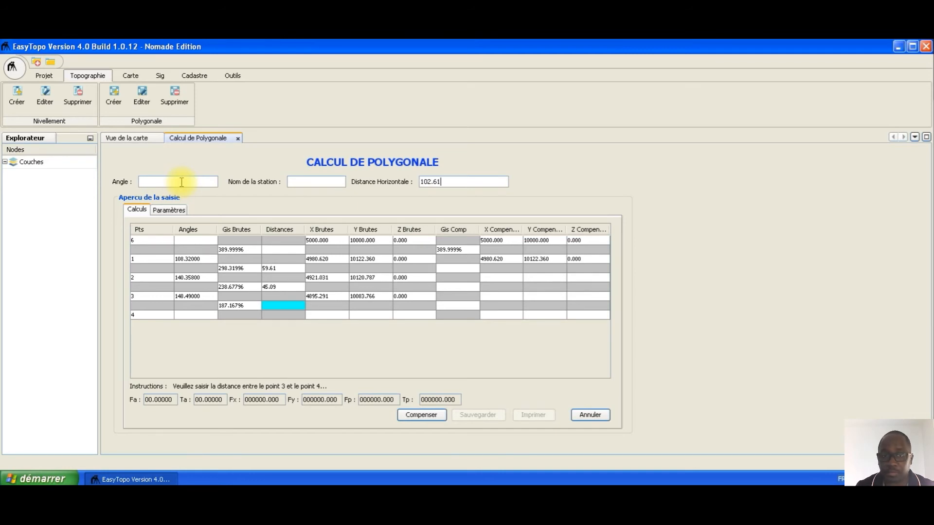
key("Return")
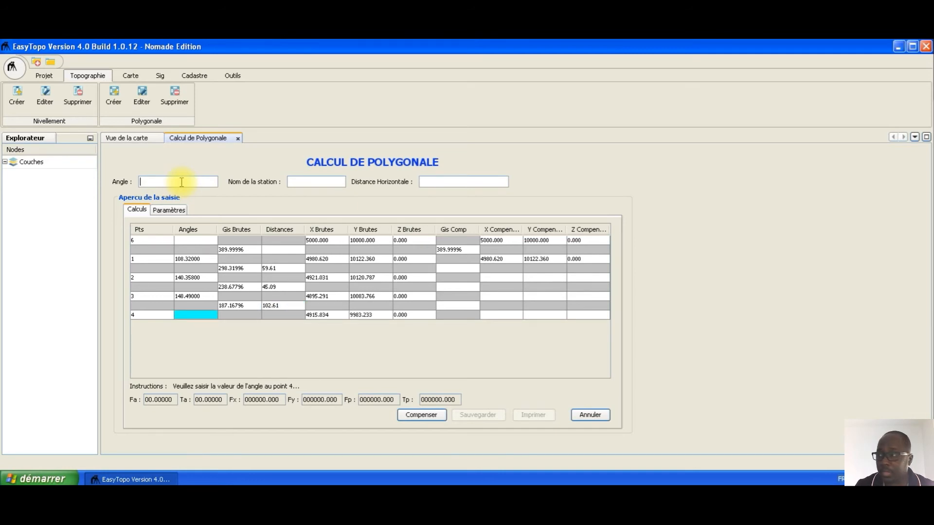
- Enter angle 211.904 at point 4, name the next station 5, and set the distance between points 4 and 5 to 24.24
type("211.904")
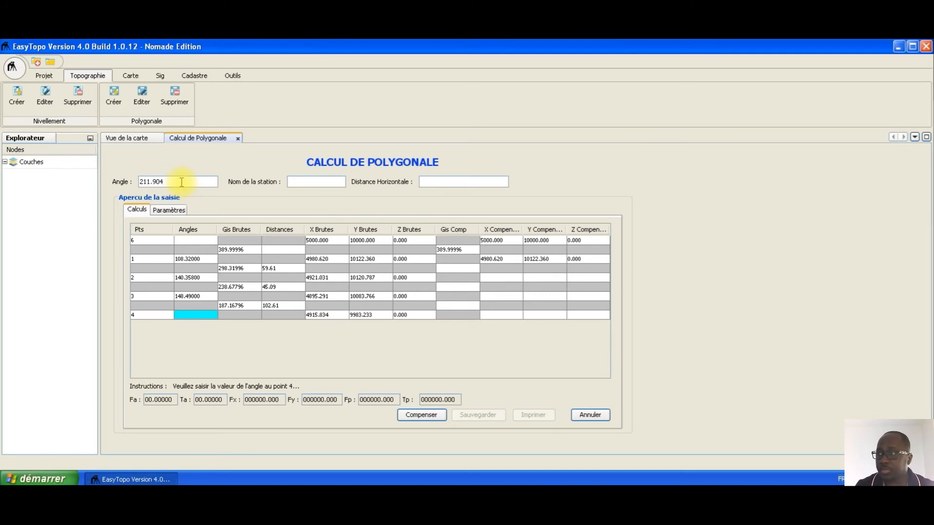
key("Return")
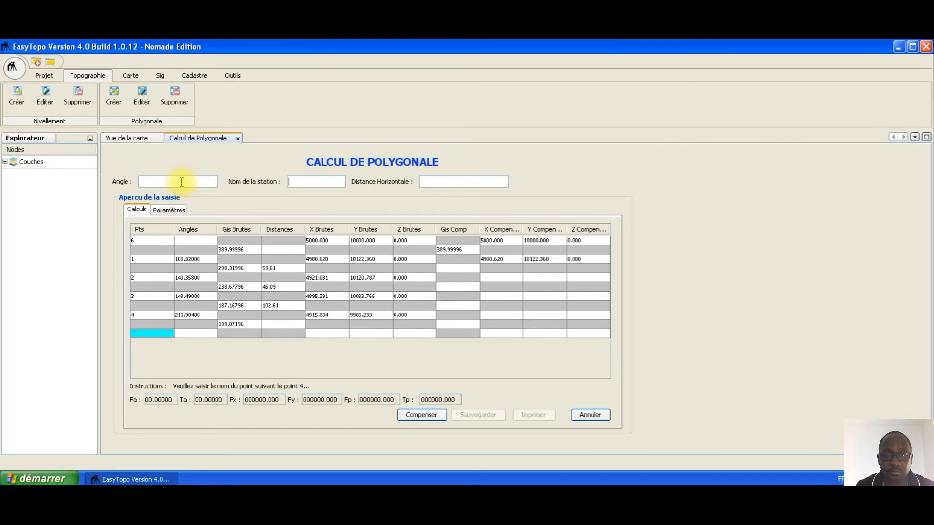
type("5")
key("Return")
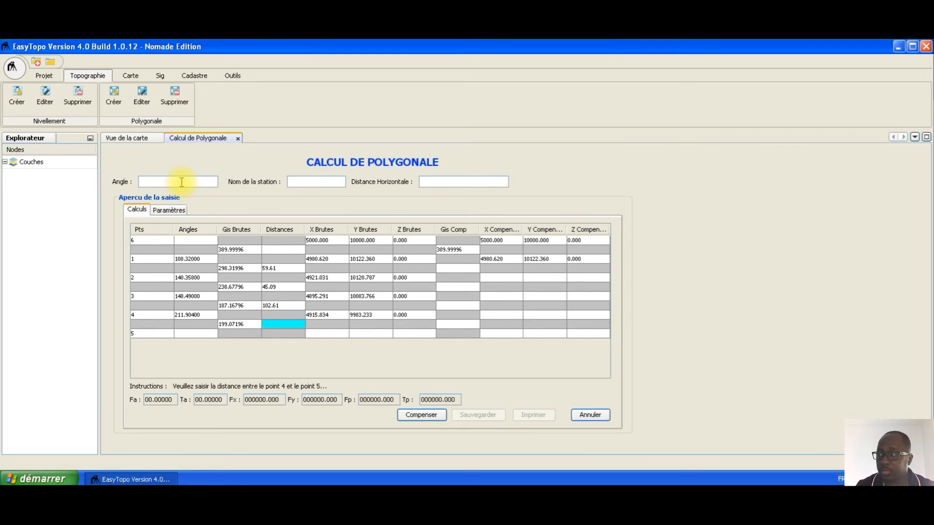
type("24")
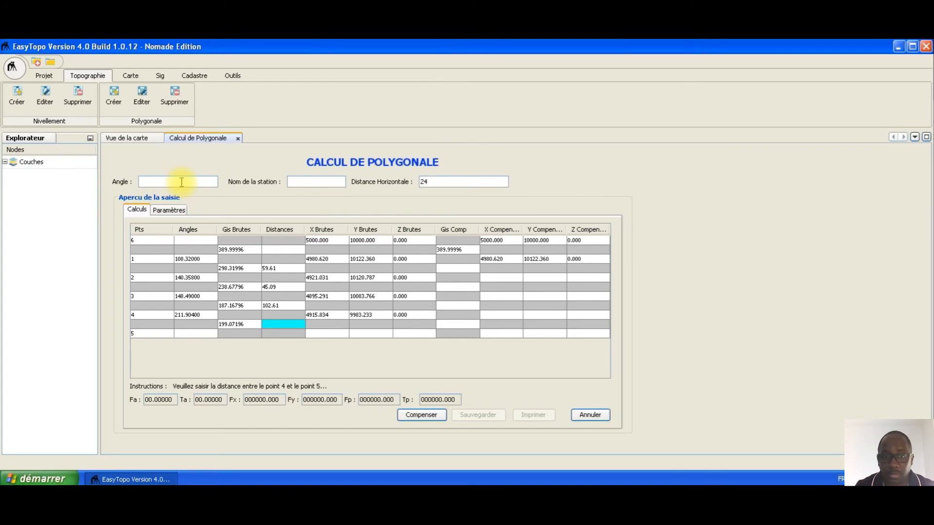
type(".24")
key("Return")
- Enter angle 71.956 at point 5, name the next station 6, and set the distance between points 5 and 6 to 93.27
type("71.956")
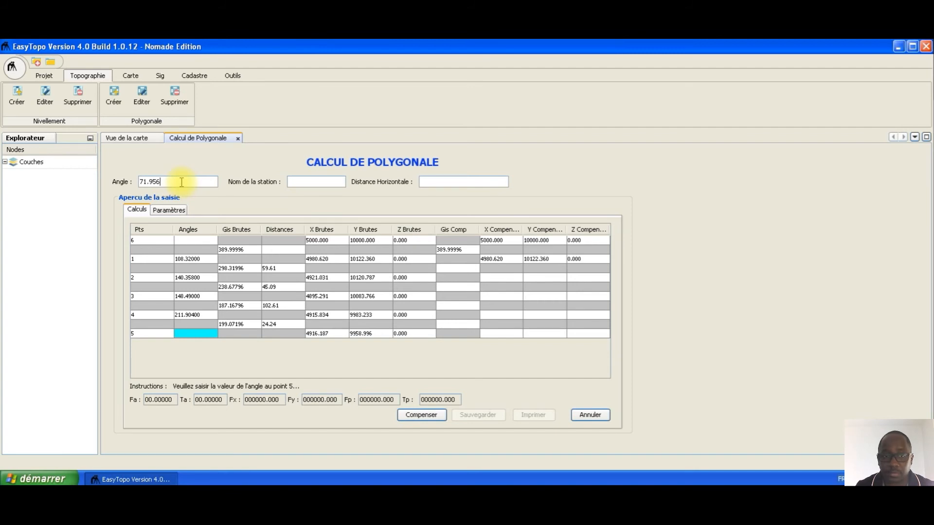
key("Return")
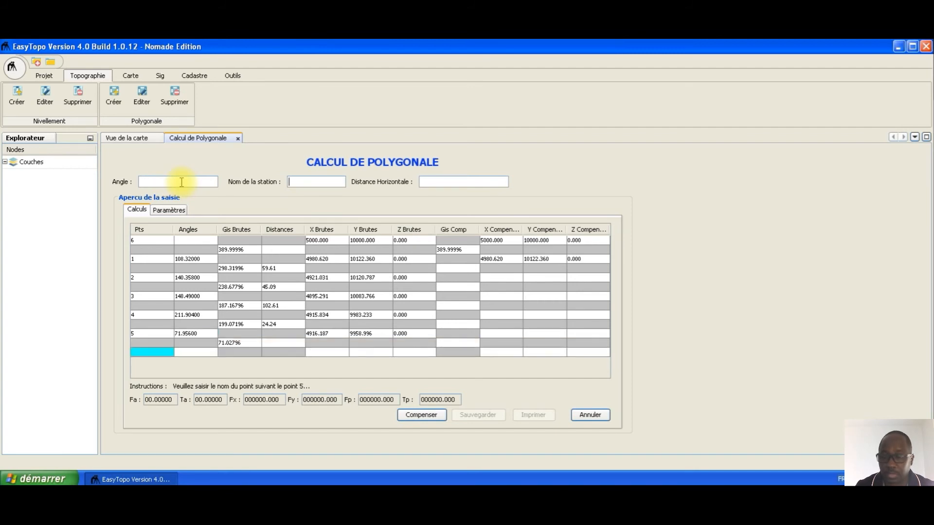
type("6")
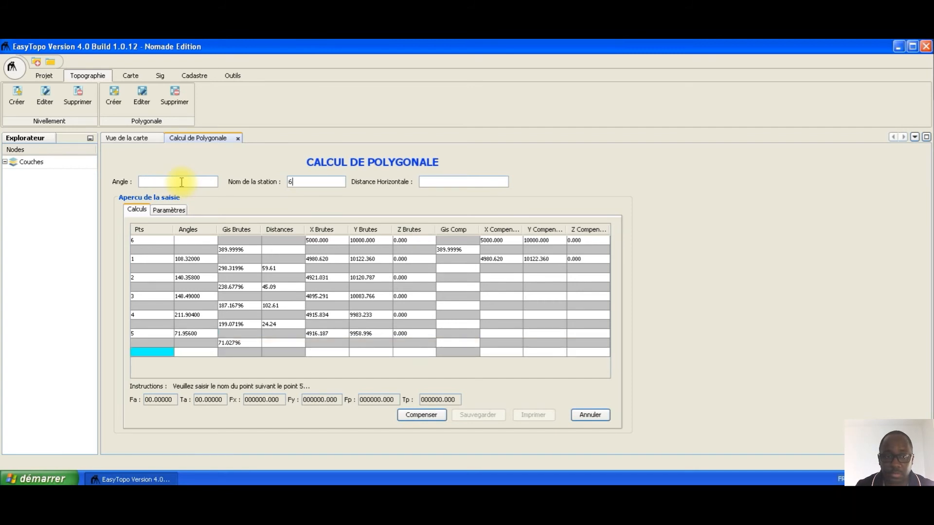
key("Return")
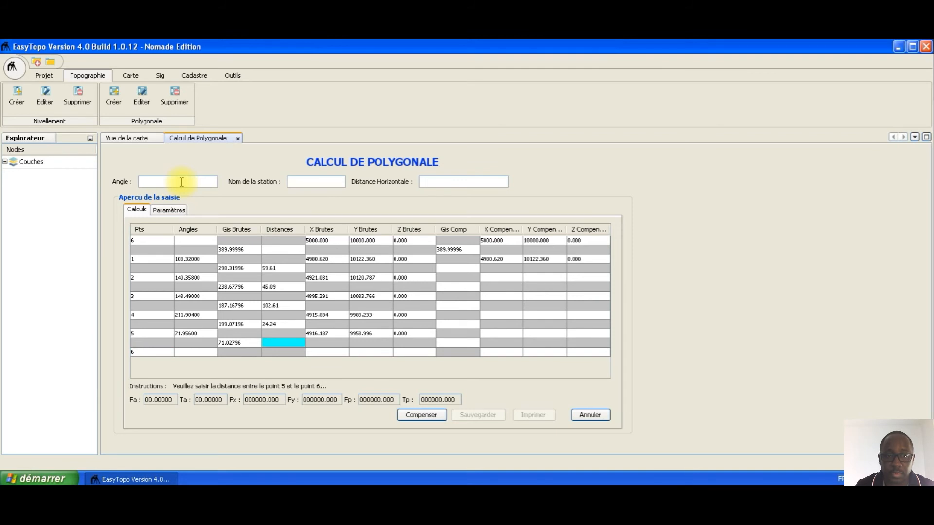
type("93.27")
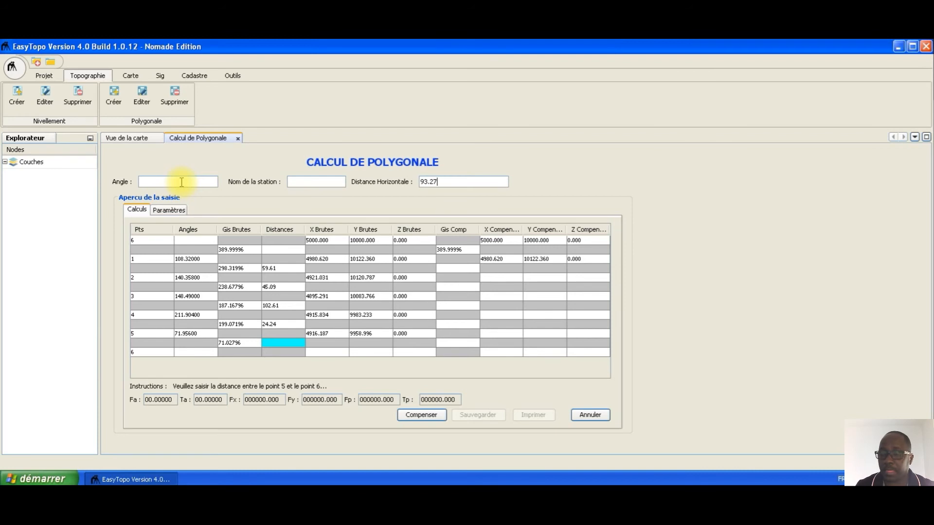
key("Return")
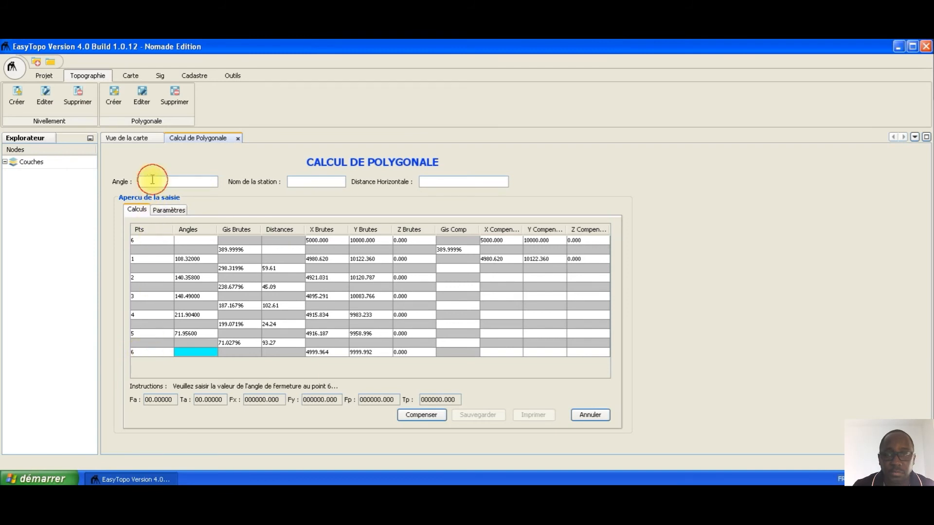
- Enter the closing angle 118.996 at point 6 and compensate the traverse
type("118.")
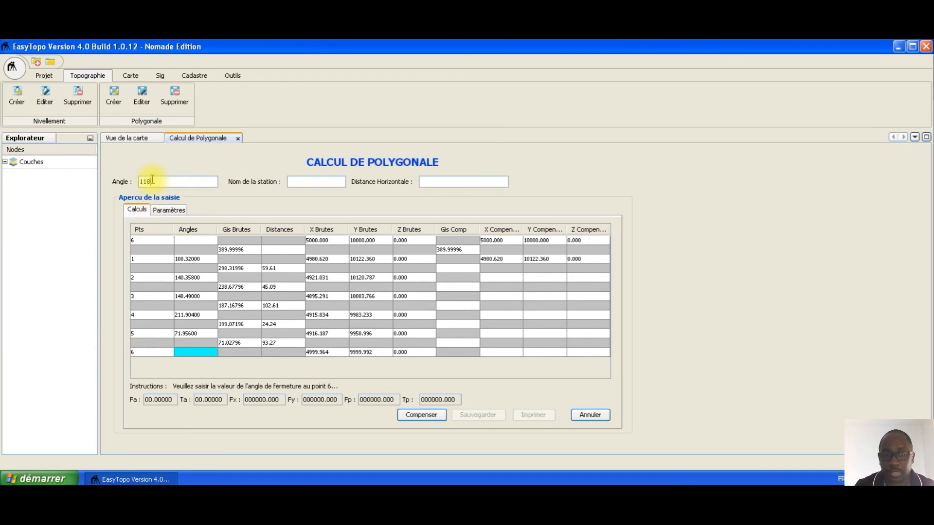
type("9")
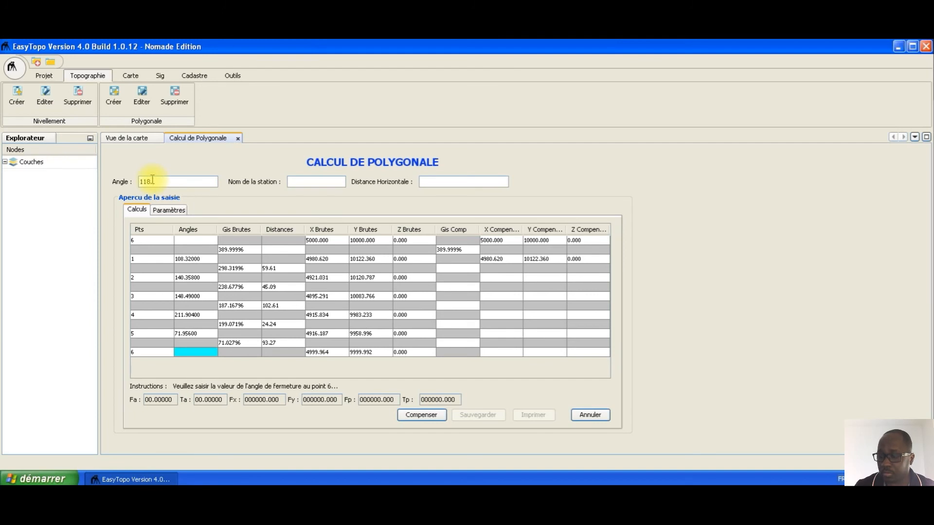
type("96")
key("Return")
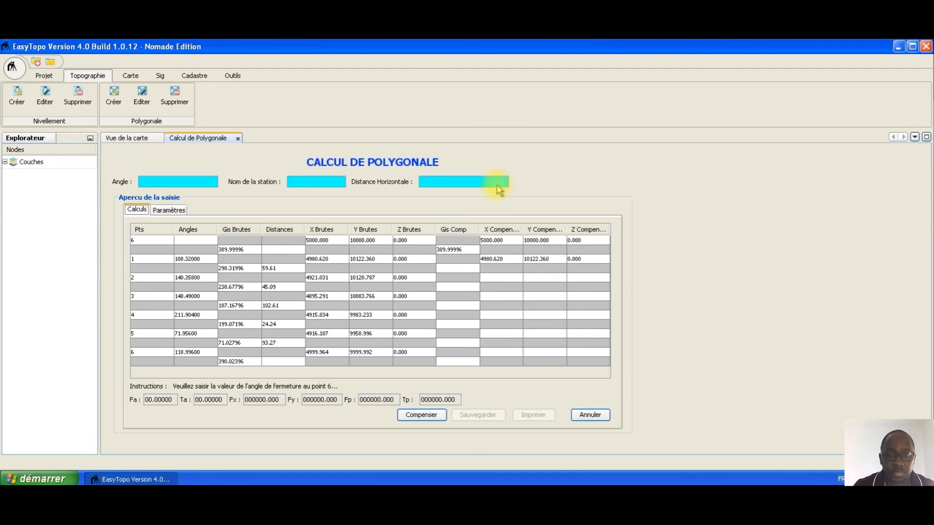
left_click(419, 417)
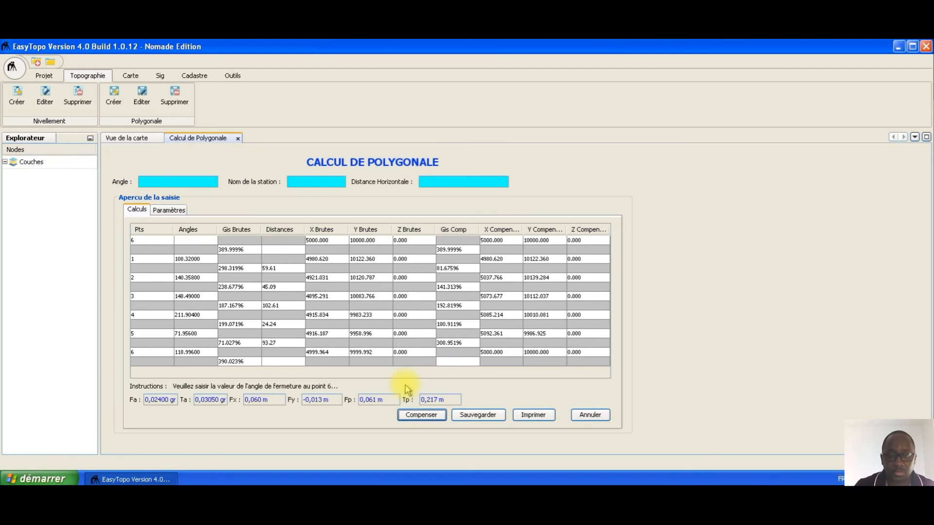
- Output the compensated traverse as a printable PDF report and show it maximized at page width
left_click(523, 417)
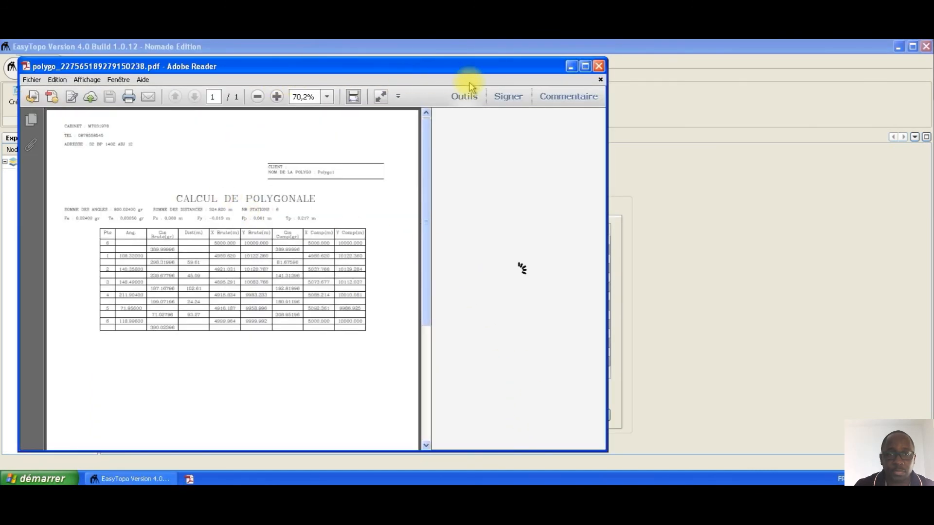
left_click(585, 67)
left_click(331, 77)
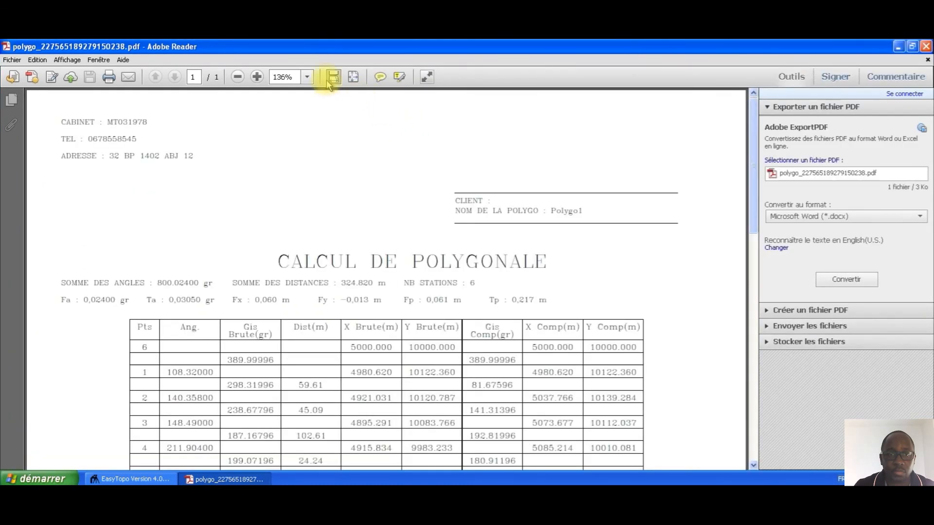
- Examine the Polygo1 report's closure errors, tolerances and table of raw and compensated coordinates
left_click(257, 77)
left_click(257, 77)
scroll(386, 373, "down", 1)
scroll(386, 372, "down", 1)
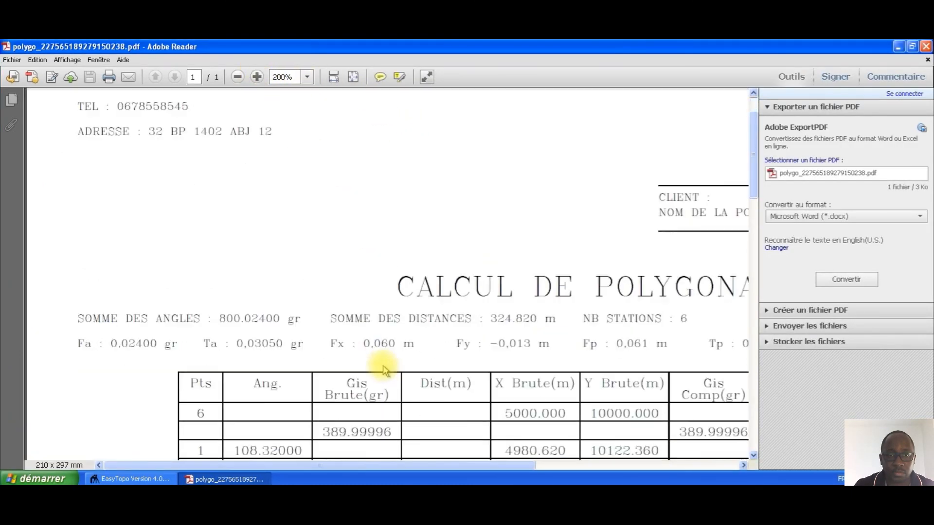
scroll(358, 355, "down", 3)
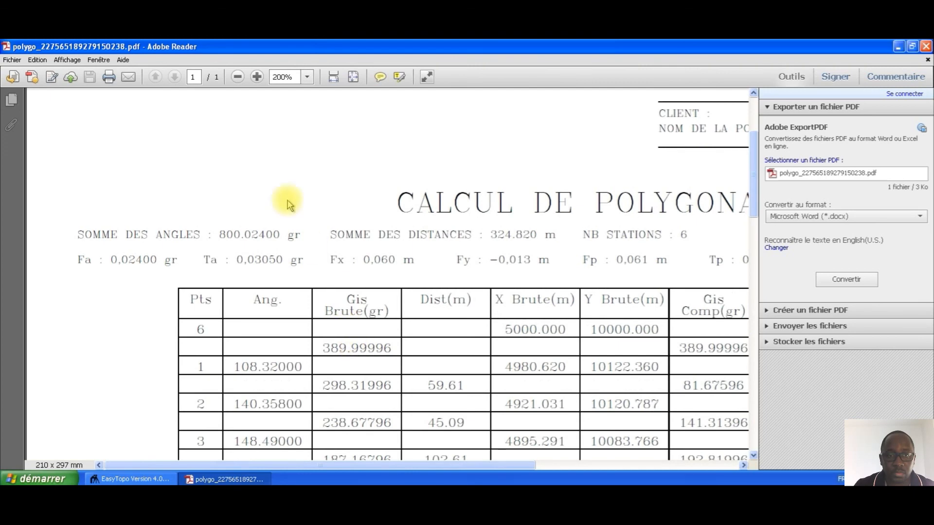
left_click(238, 77)
left_click(239, 77)
scroll(526, 296, "up", 2)
scroll(525, 296, "down", 2)
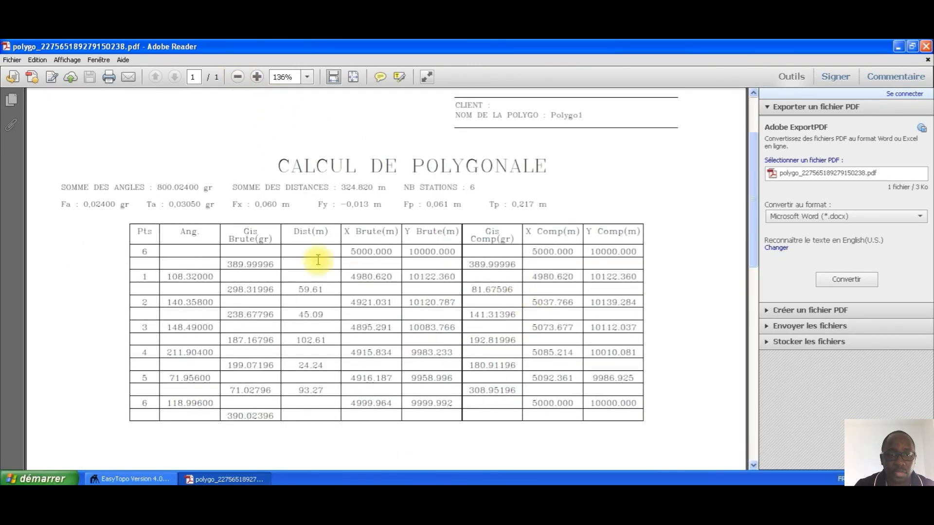